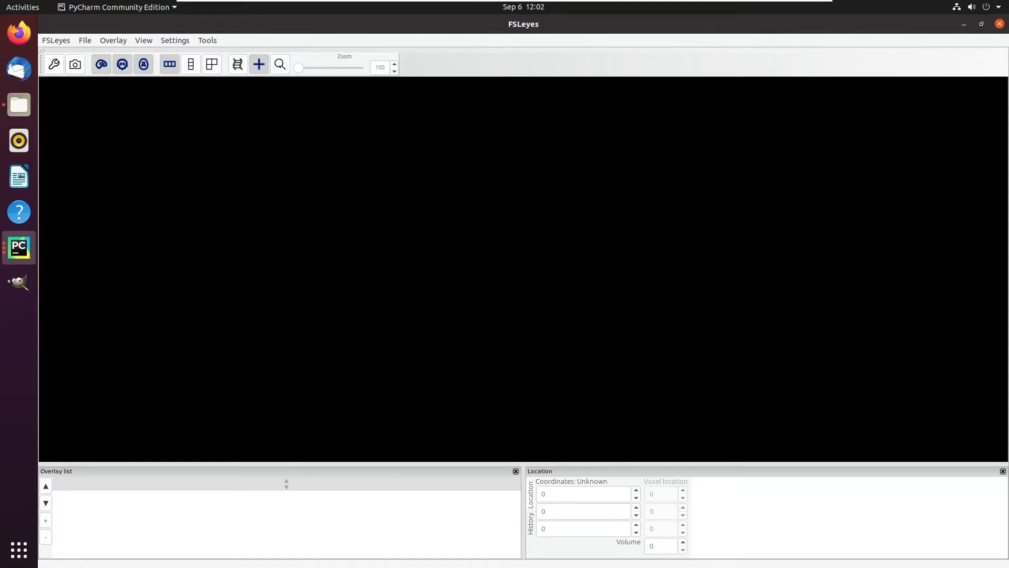
# - Show the ADScontrol panel in Ortho View 1
pyautogui.moveTo(0, 48); pyautogui.dragTo(0, 66)
pyautogui.click(180, 41)
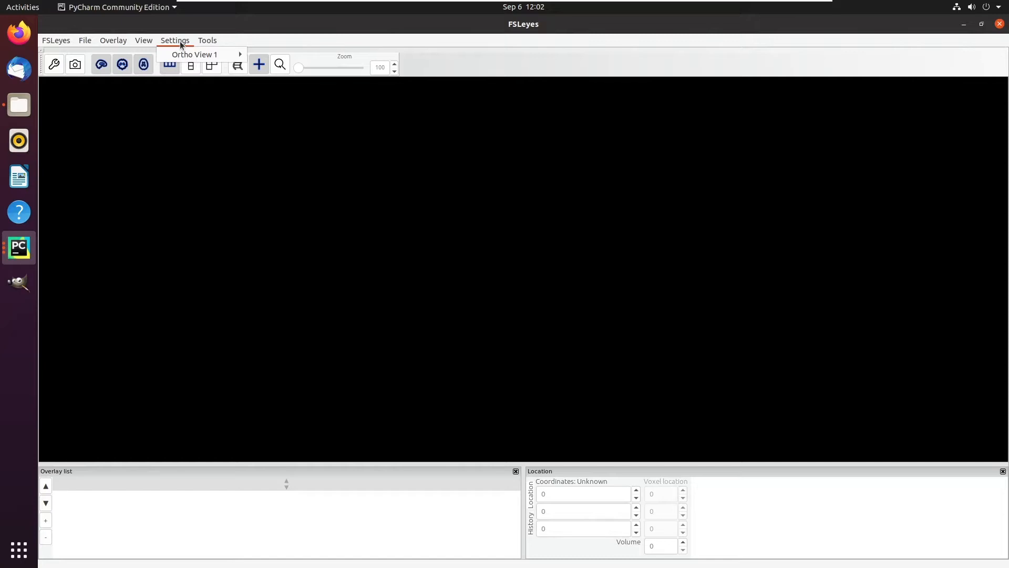
pyautogui.moveTo(185, 60)
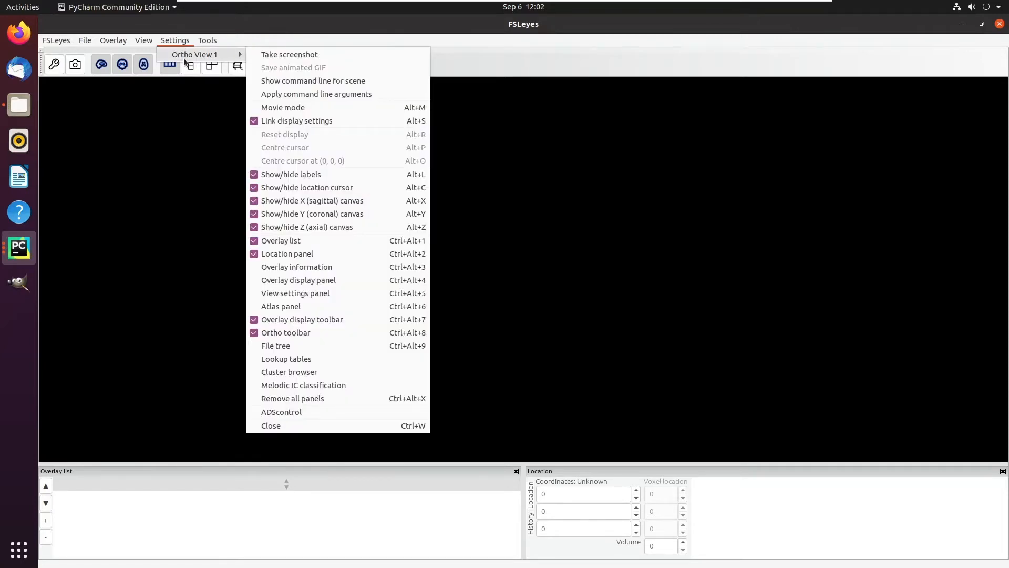
pyautogui.click(280, 413)
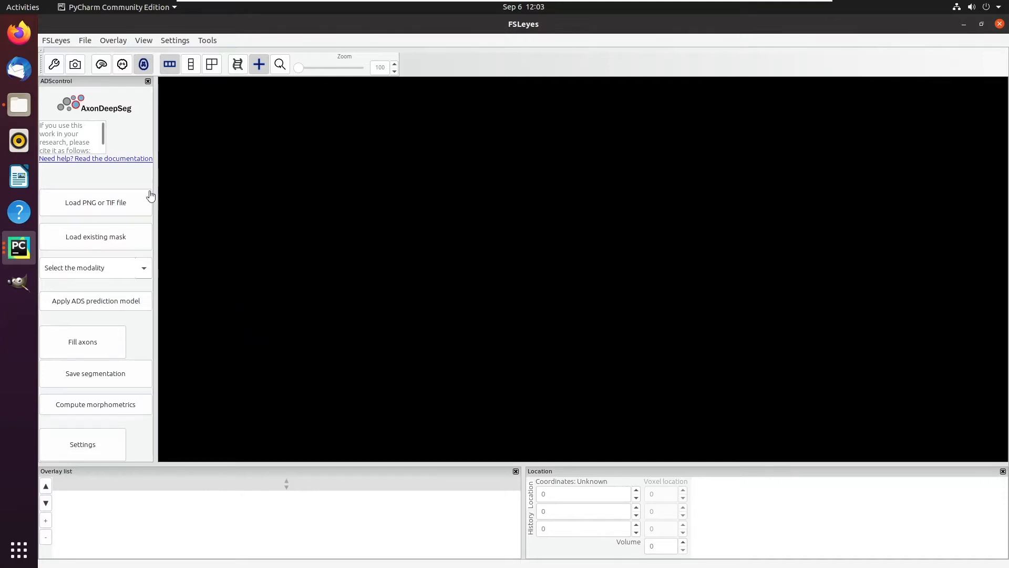
# - Load image.png as a PNG or TIF file from Desktop/test_segmentation/test_tem_image/image1_tem
pyautogui.click(69, 207)
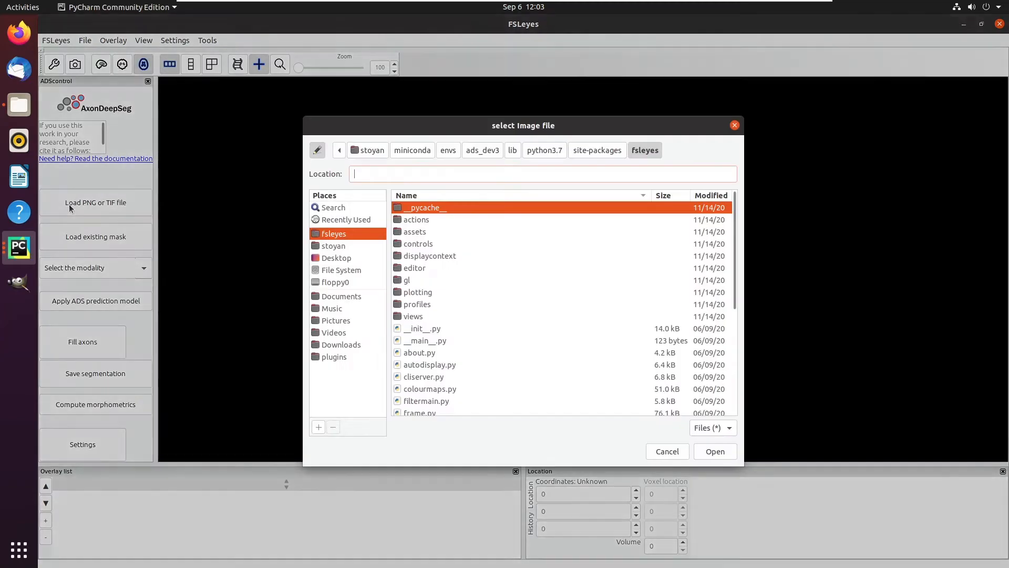
pyautogui.click(333, 258)
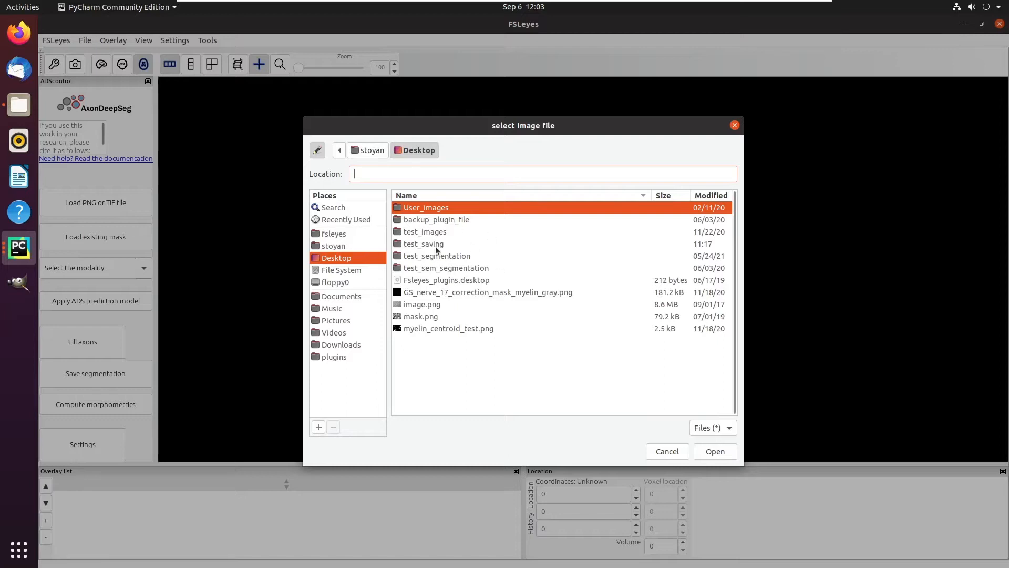
pyautogui.click(436, 269)
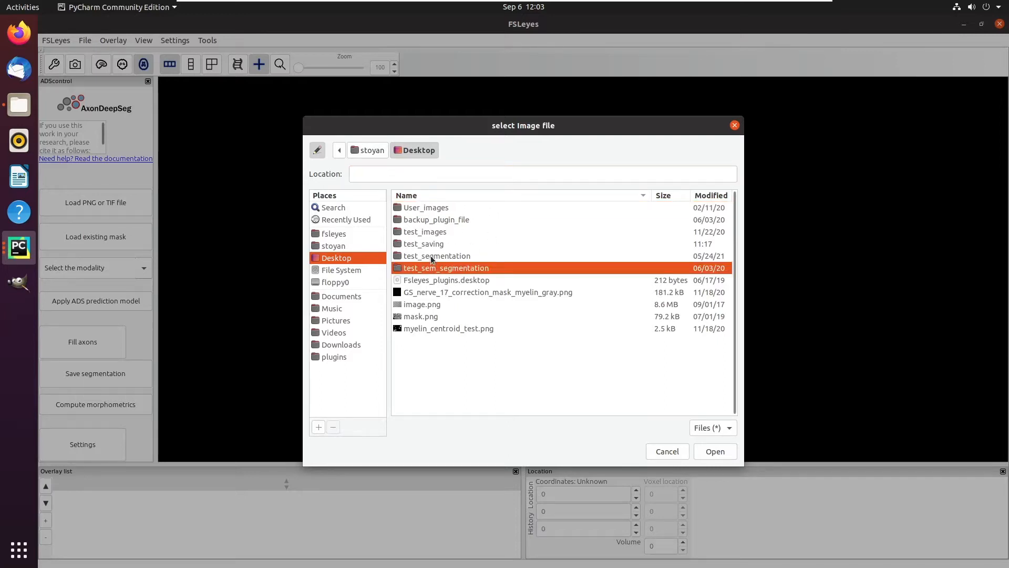
pyautogui.doubleClick(431, 257)
pyautogui.doubleClick(428, 232)
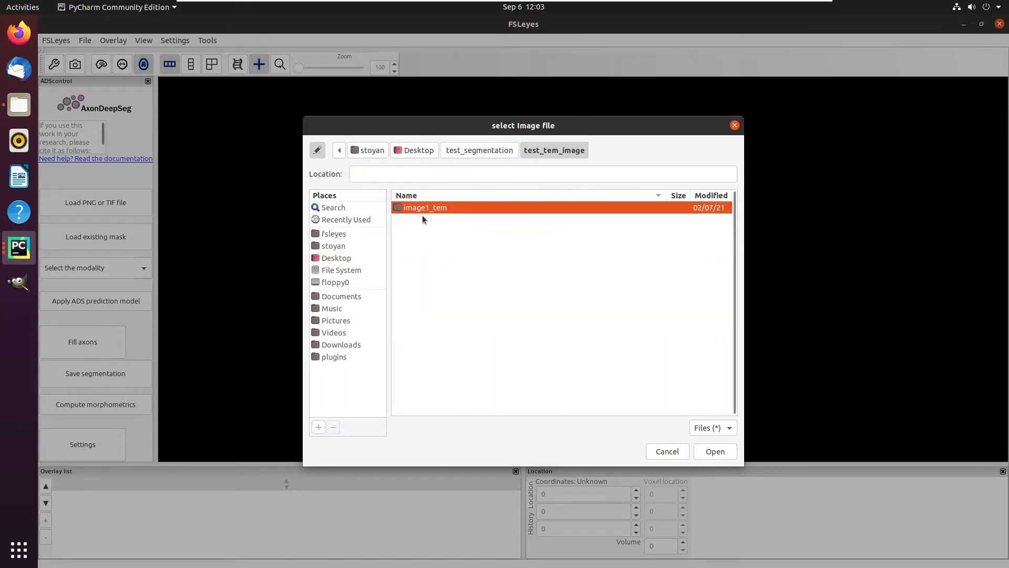
pyautogui.doubleClick(422, 209)
pyautogui.doubleClick(416, 221)
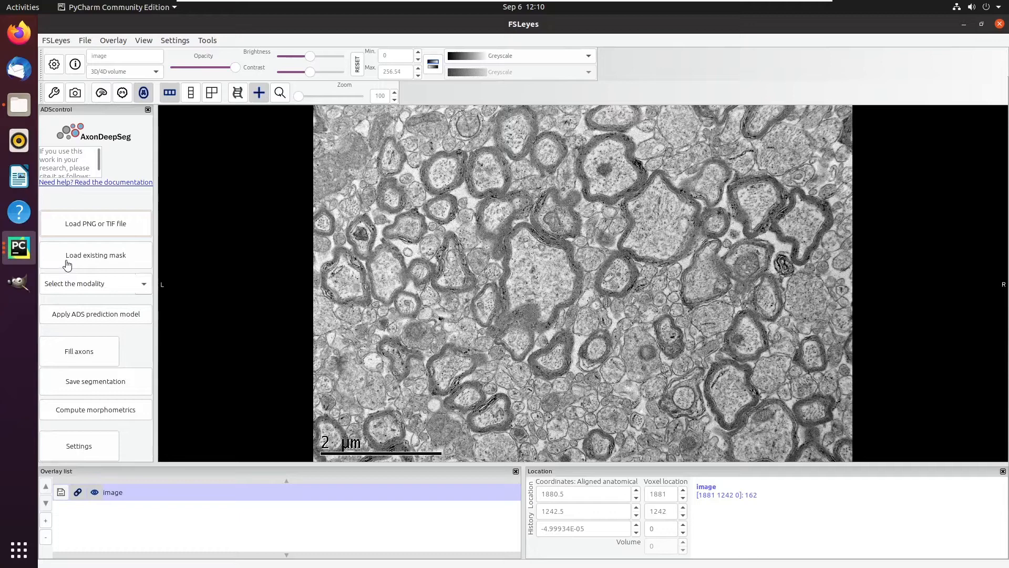
# - Switch to the file manager, view mask.png on the Desktop as an example of an existing mask, and return to FSLeyes
pyautogui.click(18, 110)
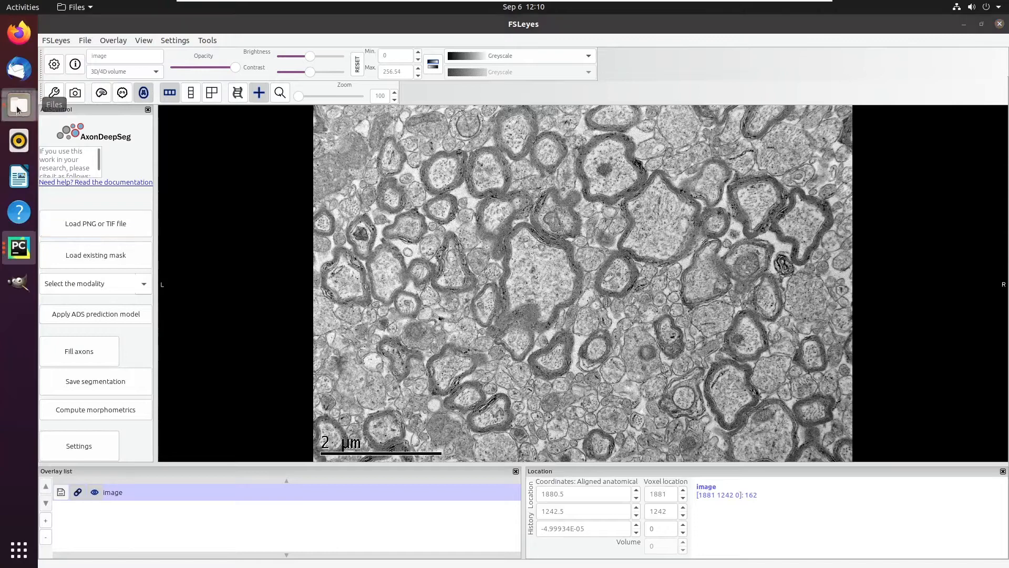
pyautogui.click(292, 284)
pyautogui.doubleClick(297, 208)
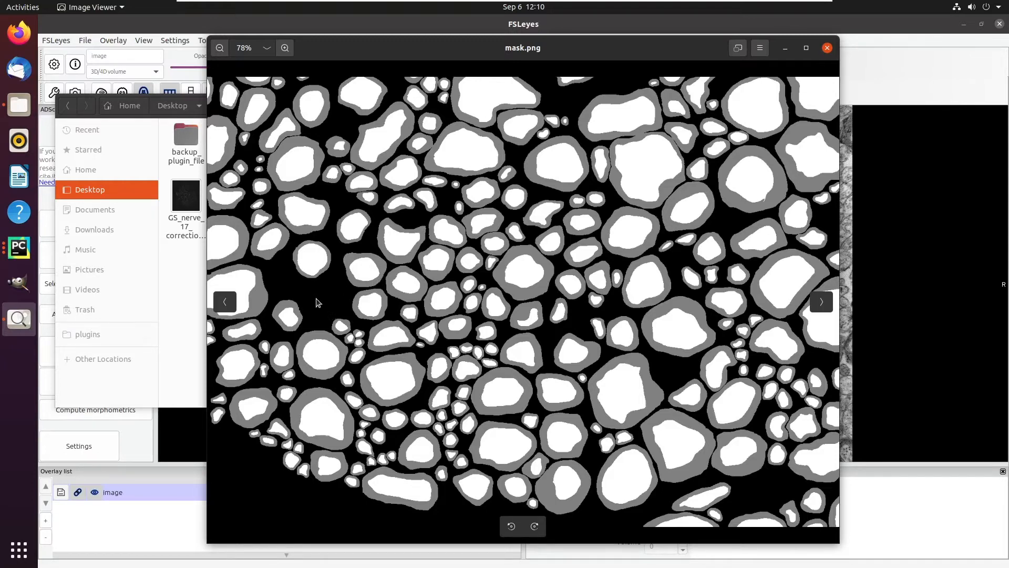
pyautogui.click(828, 49)
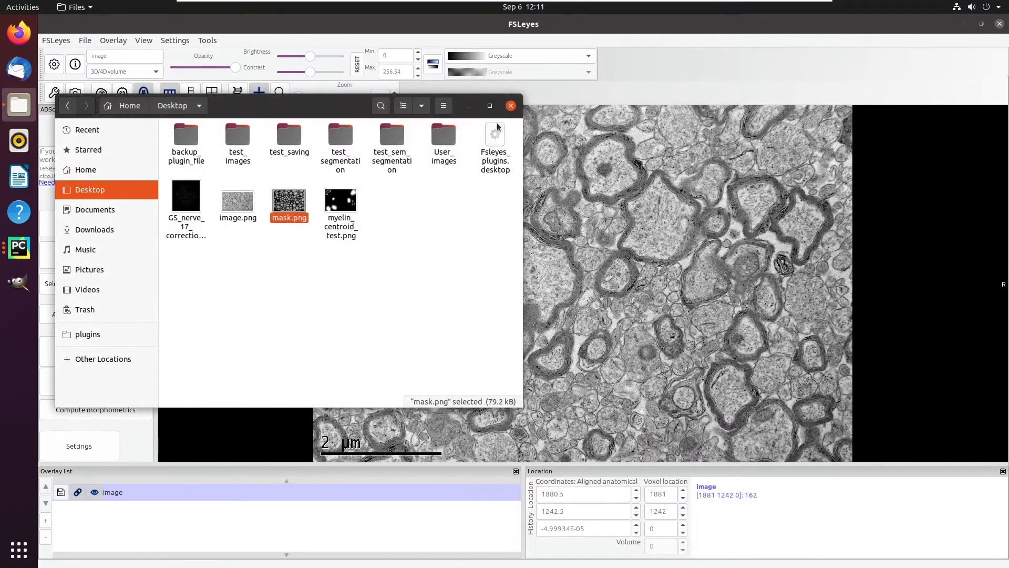
pyautogui.click(468, 107)
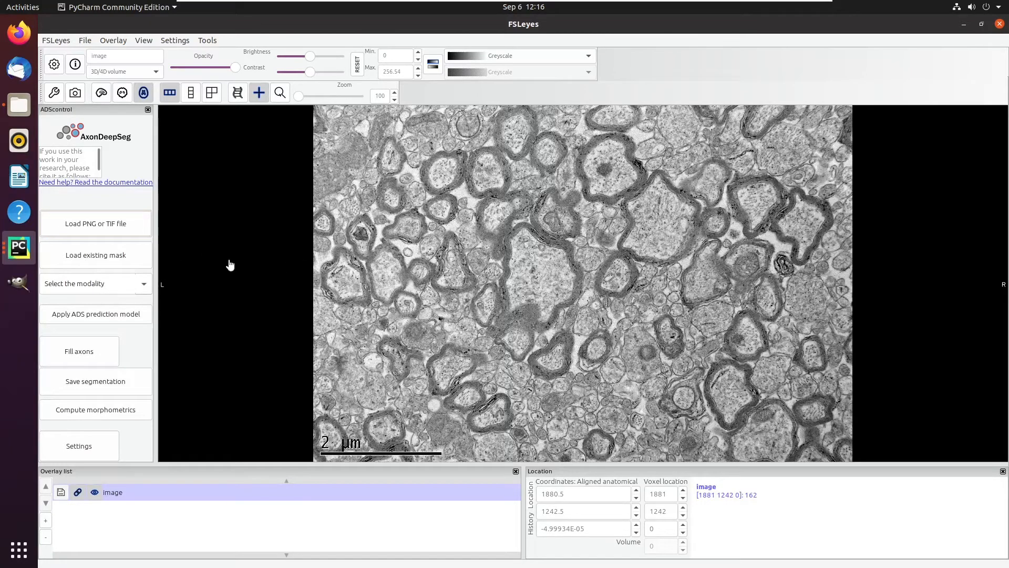
# - Select default_TEM_model as the modality and apply the ADS prediction model to the image
pyautogui.click(143, 287)
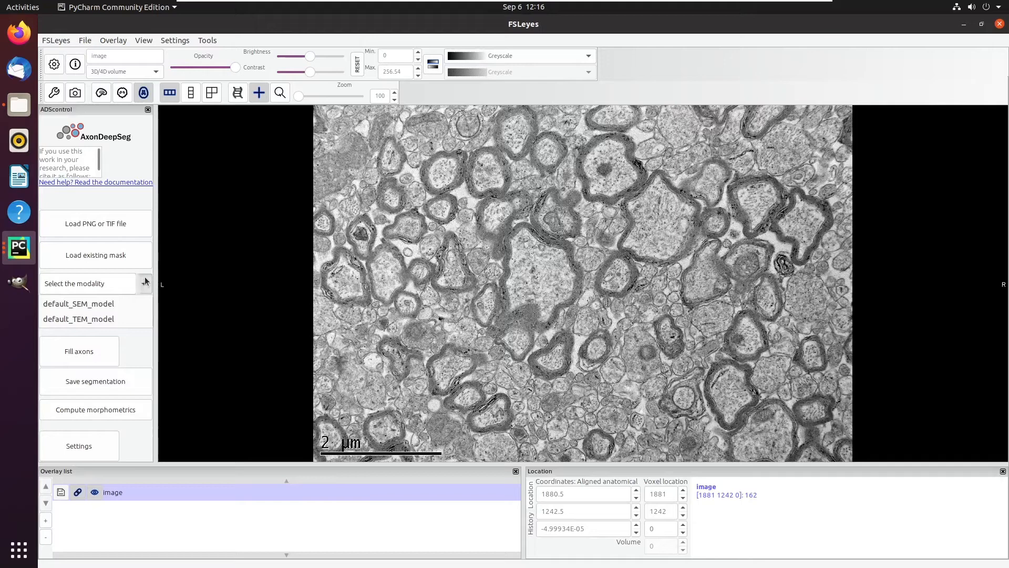
pyautogui.click(103, 319)
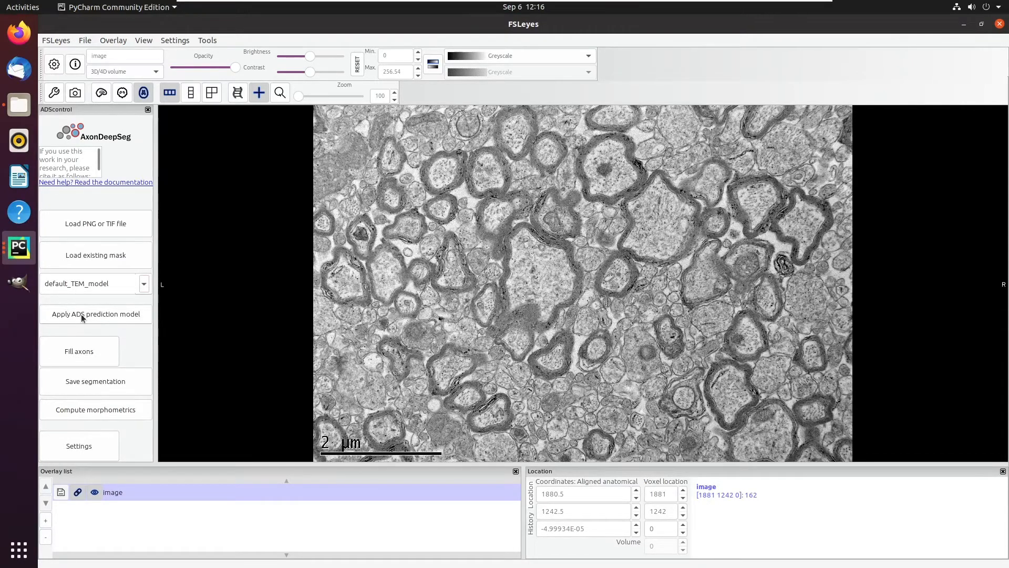
pyautogui.click(80, 314)
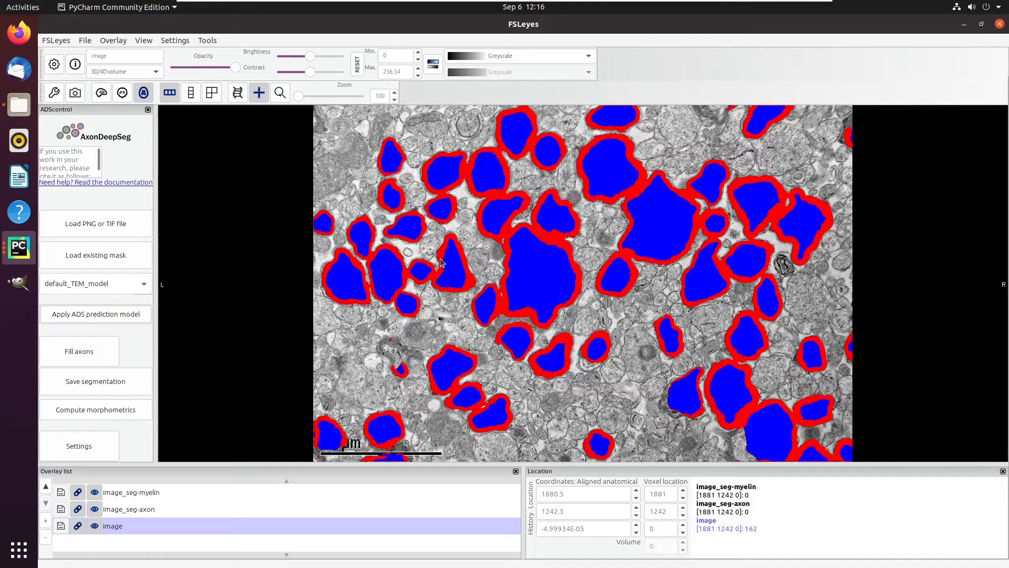
# - Check the pixel size in pixel_size_in_micrometer.txt inside the image1_tem folder, and close the text editor and file manager
pyautogui.click(20, 105)
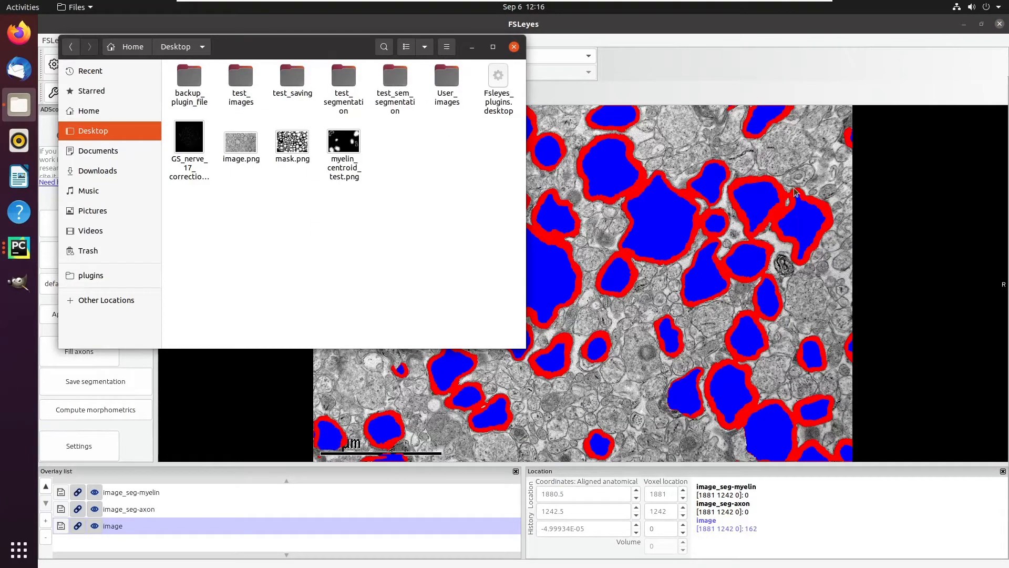
pyautogui.doubleClick(343, 79)
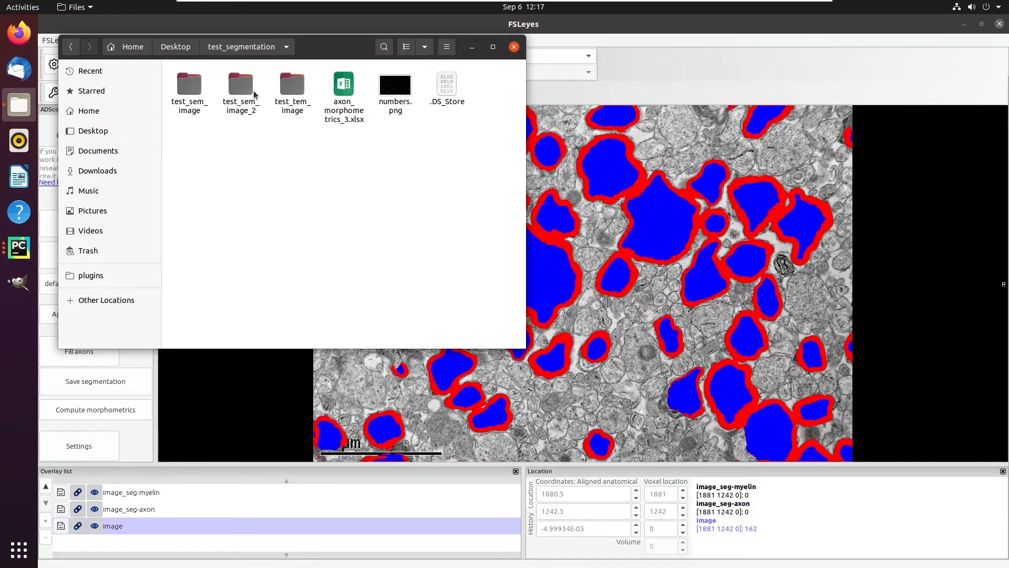
pyautogui.doubleClick(292, 85)
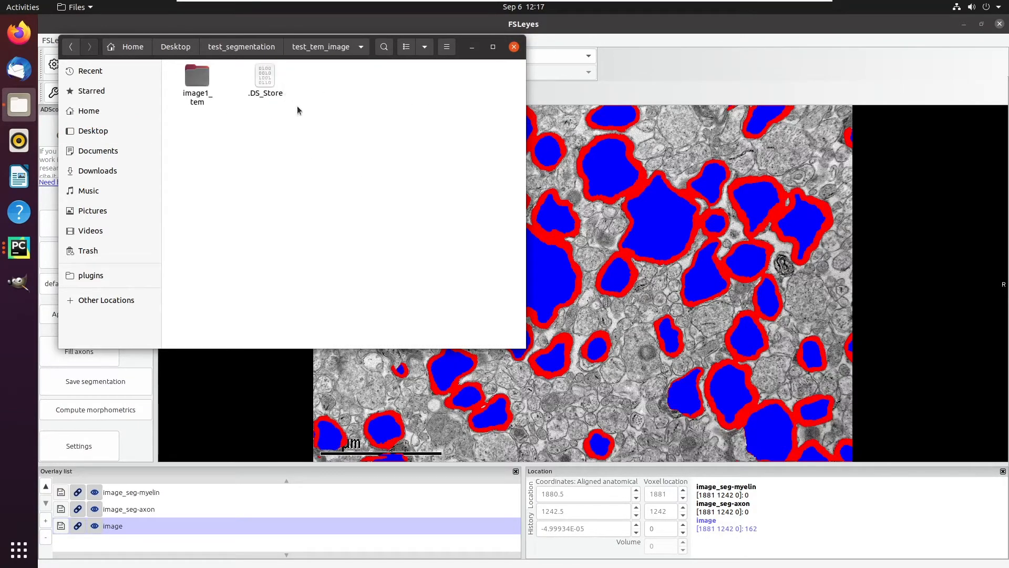
pyautogui.doubleClick(197, 77)
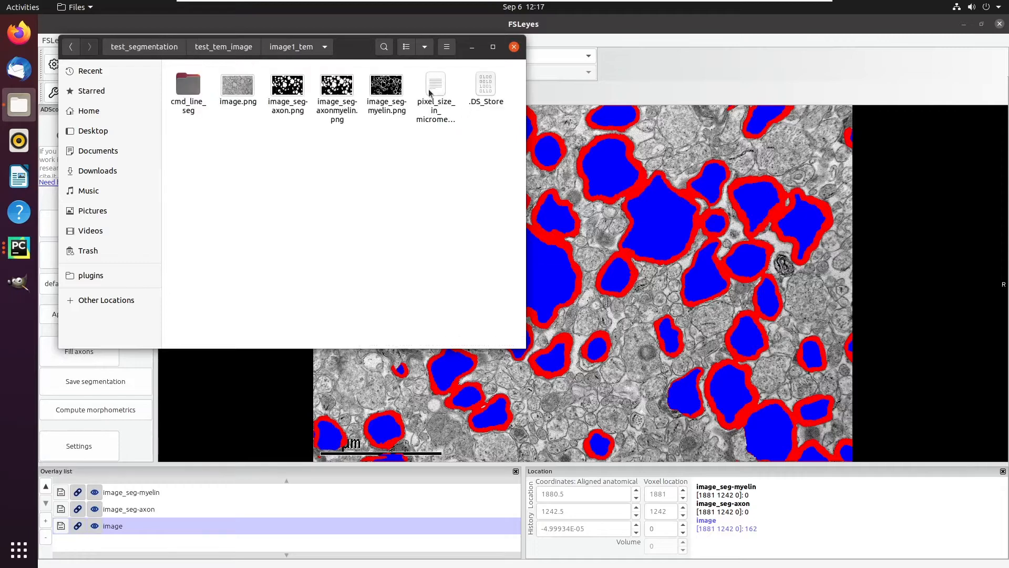
pyautogui.doubleClick(430, 90)
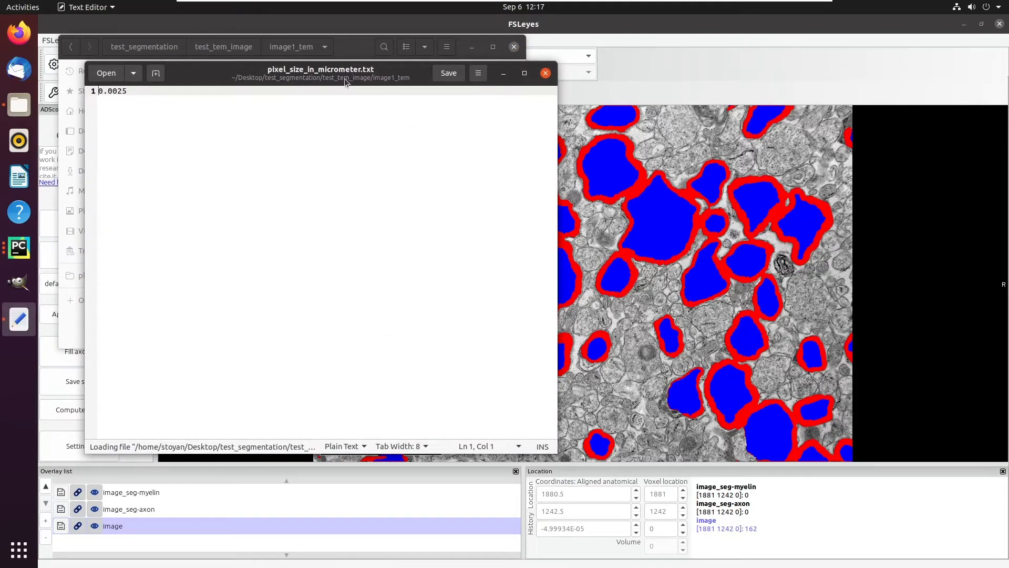
pyautogui.moveTo(339, 77); pyautogui.dragTo(383, 128)
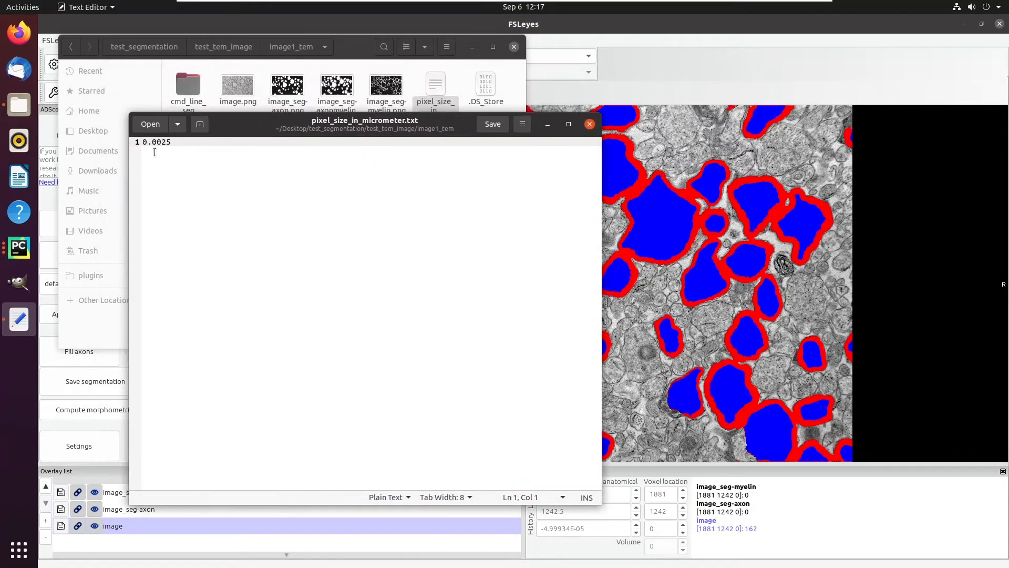
pyautogui.moveTo(189, 141); pyautogui.dragTo(129, 144)
pyautogui.click(222, 155)
pyautogui.click(589, 125)
pyautogui.click(513, 50)
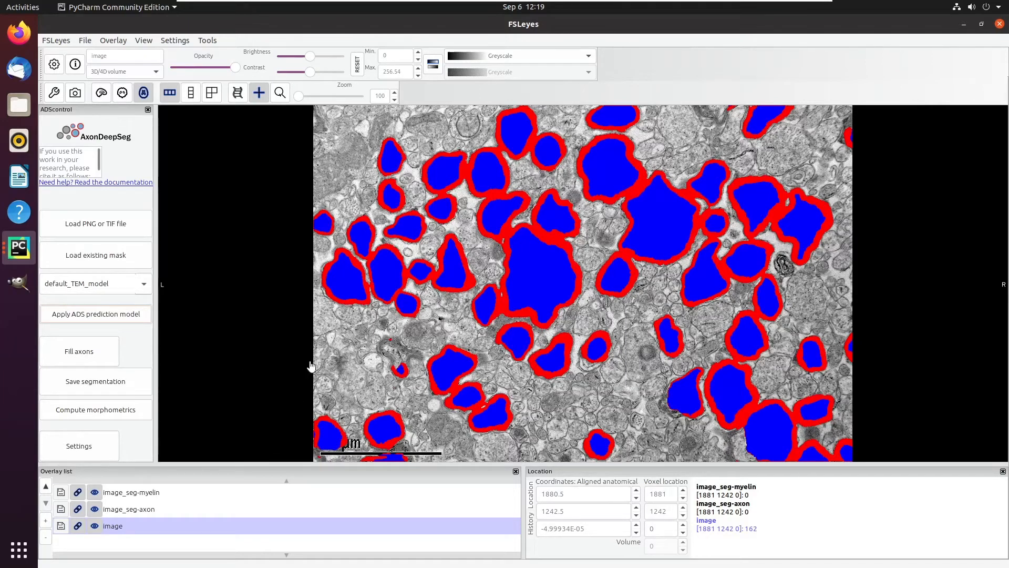
# - Lower the opacity of the image_seg-myelin and image_seg-axon overlays to roughly half so the microscopy image shows through
pyautogui.click(395, 355)
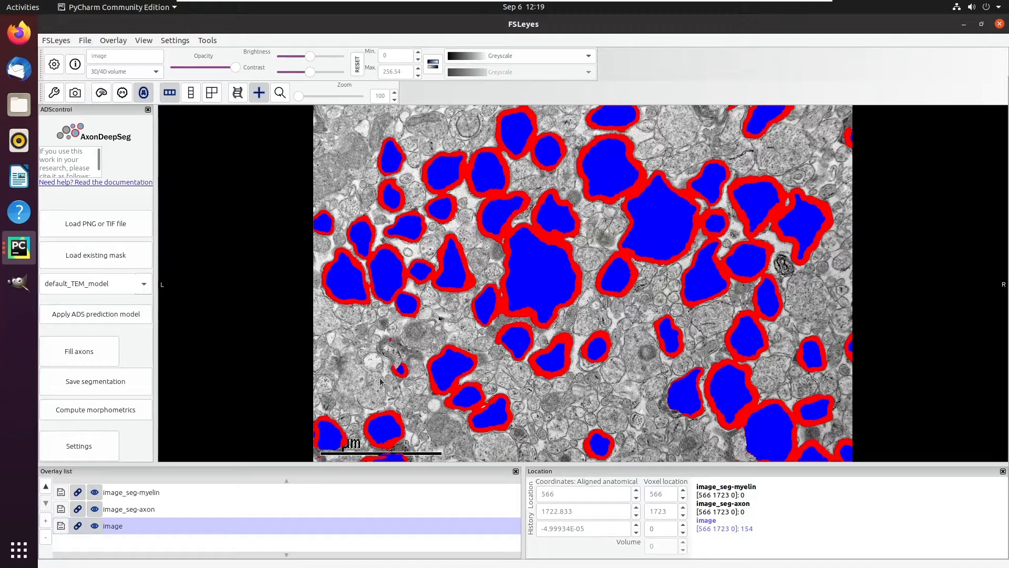
pyautogui.moveTo(298, 96); pyautogui.dragTo(316, 101)
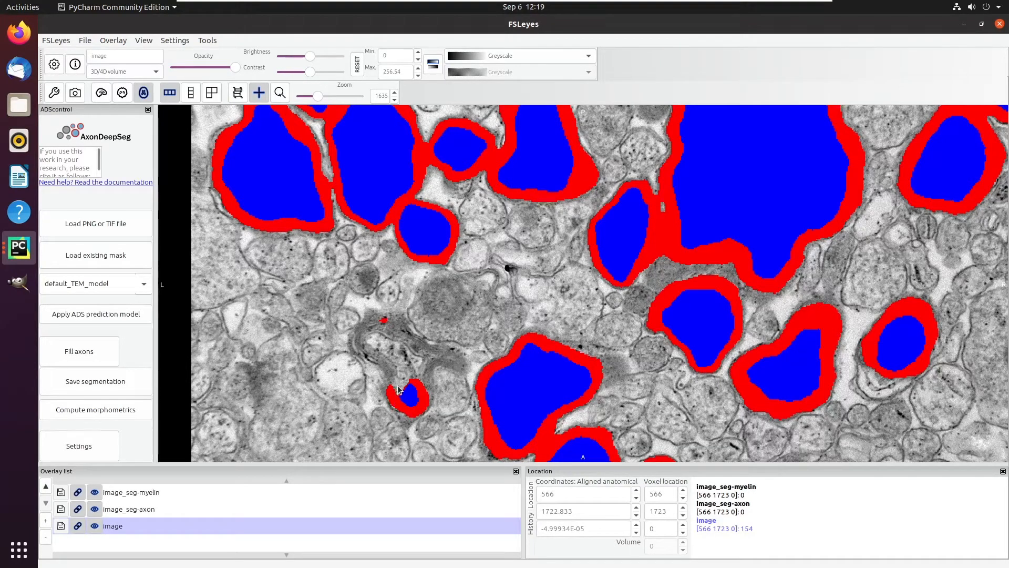
pyautogui.click(216, 495)
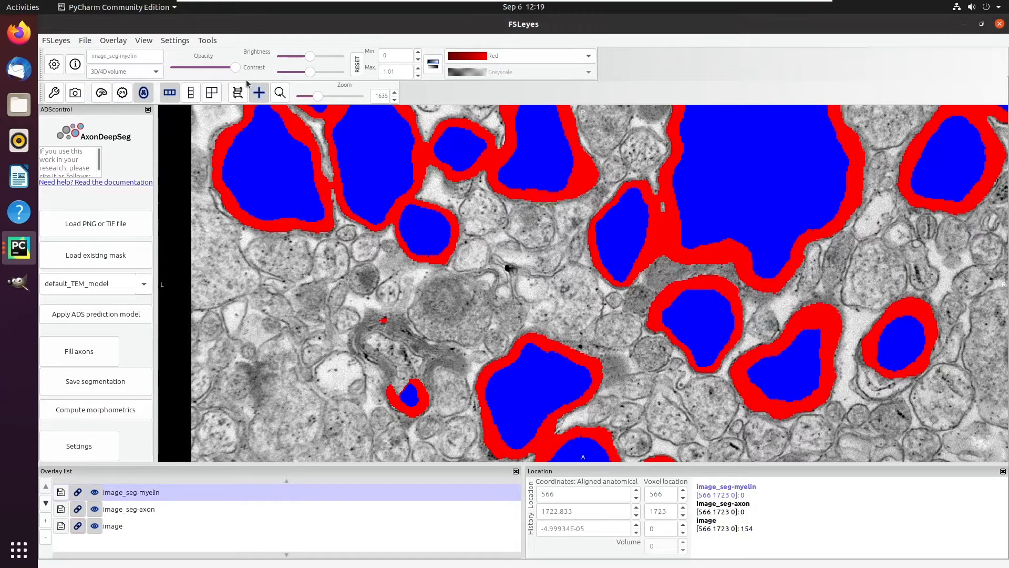
pyautogui.moveTo(235, 68); pyautogui.dragTo(204, 70)
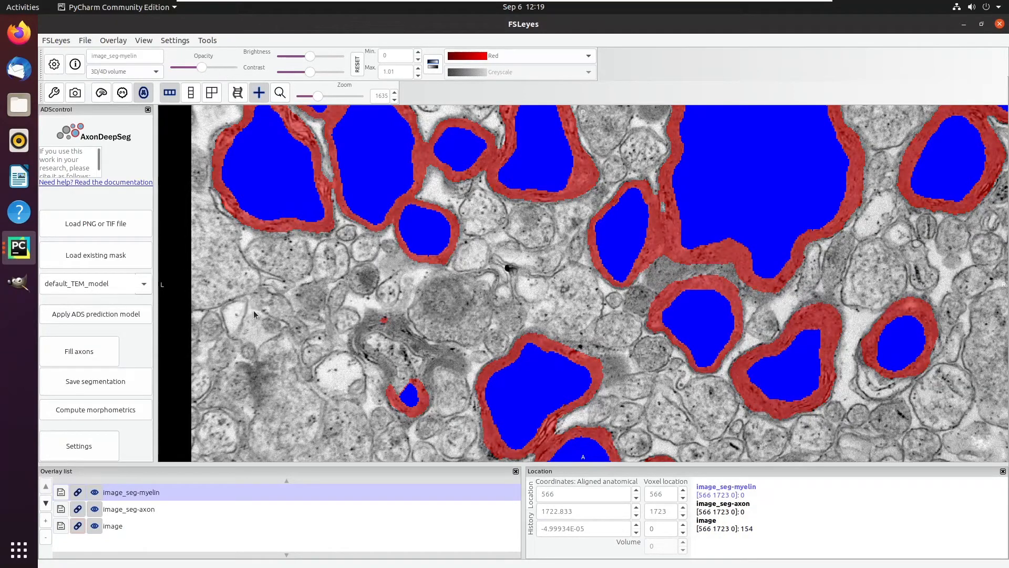
pyautogui.click(152, 507)
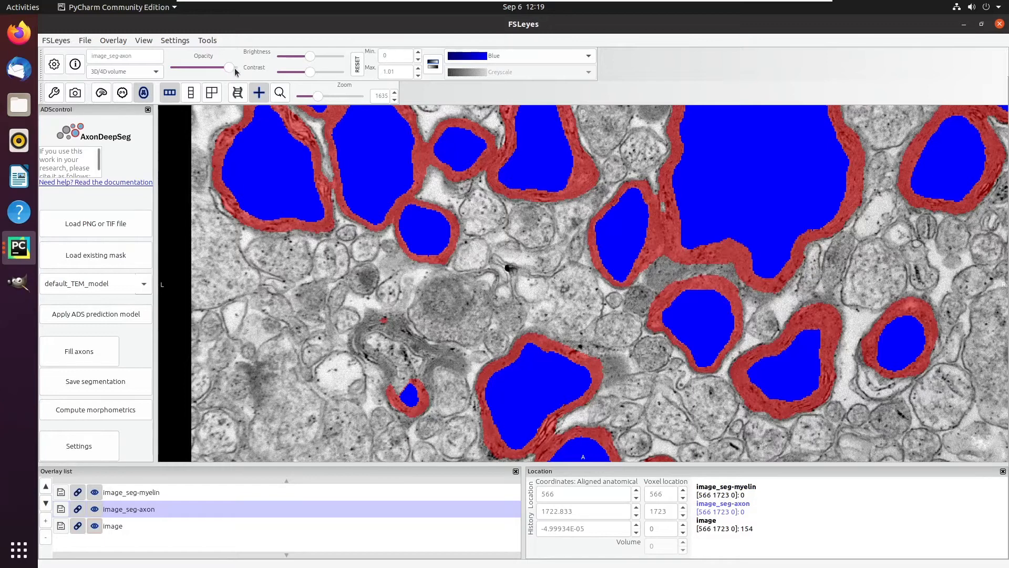
pyautogui.moveTo(237, 69); pyautogui.dragTo(203, 77)
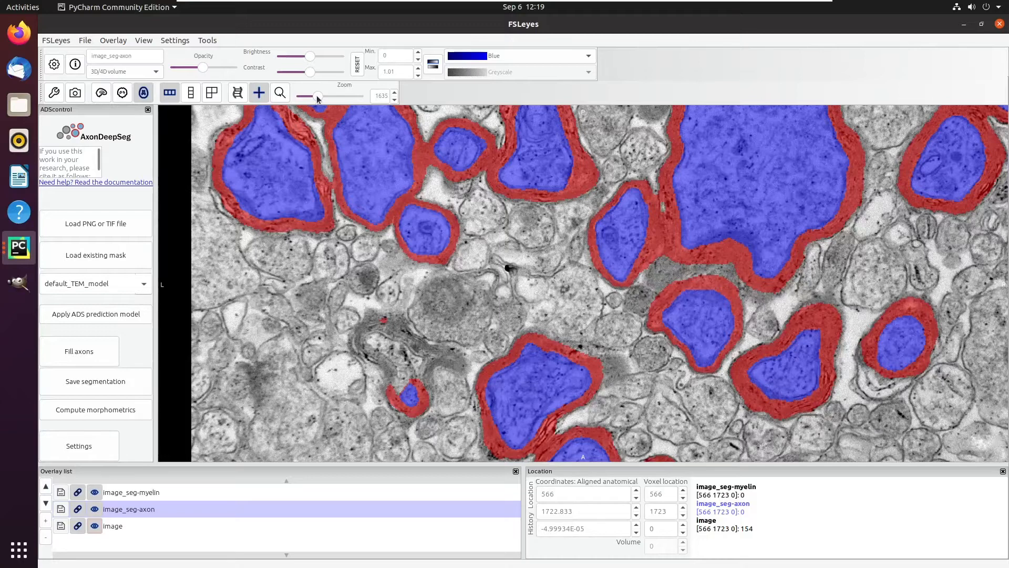
pyautogui.moveTo(317, 99); pyautogui.dragTo(318, 98)
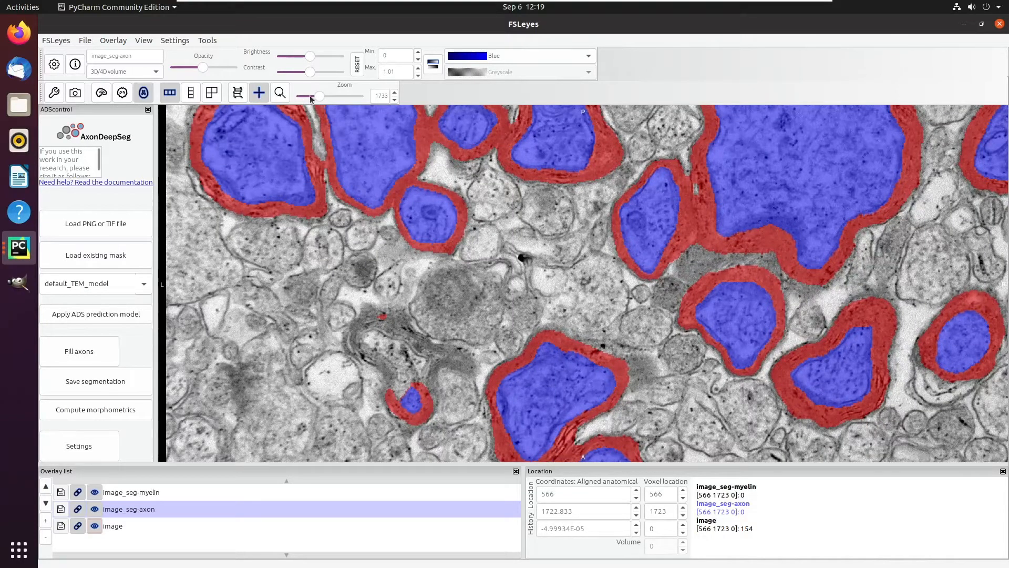
pyautogui.moveTo(207, 66); pyautogui.dragTo(211, 67)
# - Turn on edit mode for the image_seg-myelin overlay and set the selection size to 30
pyautogui.click(193, 491)
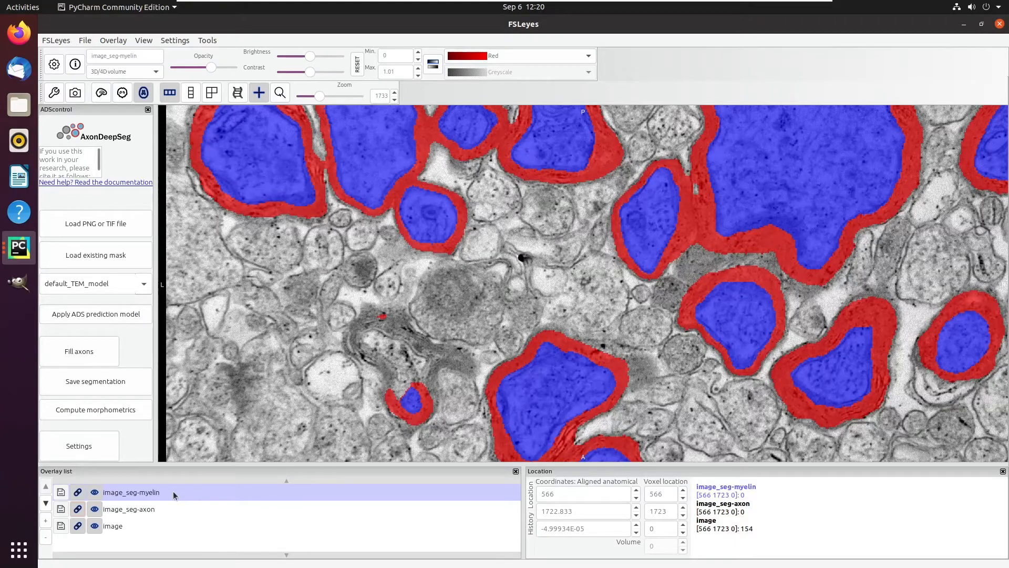
pyautogui.click(196, 41)
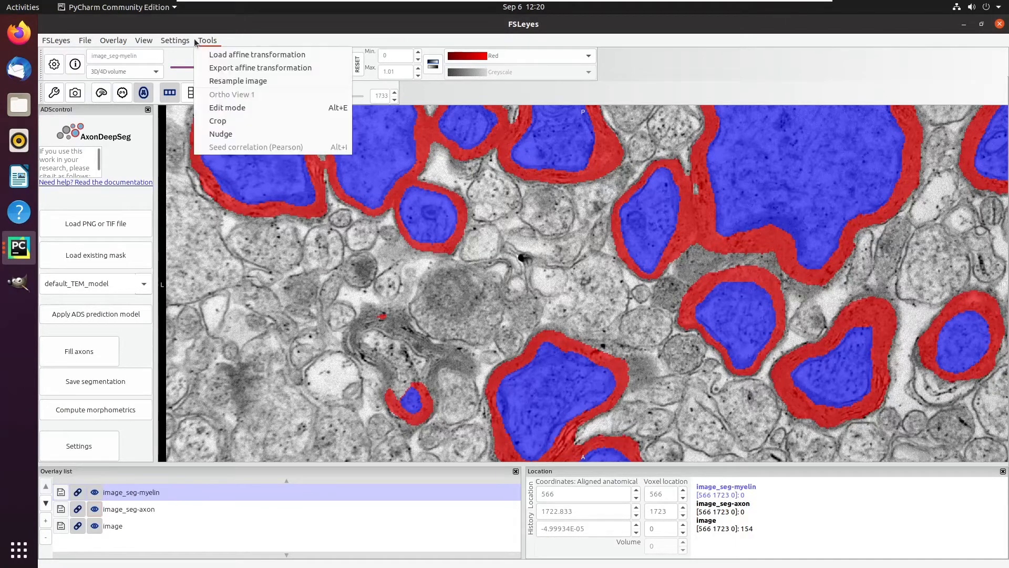
pyautogui.click(218, 108)
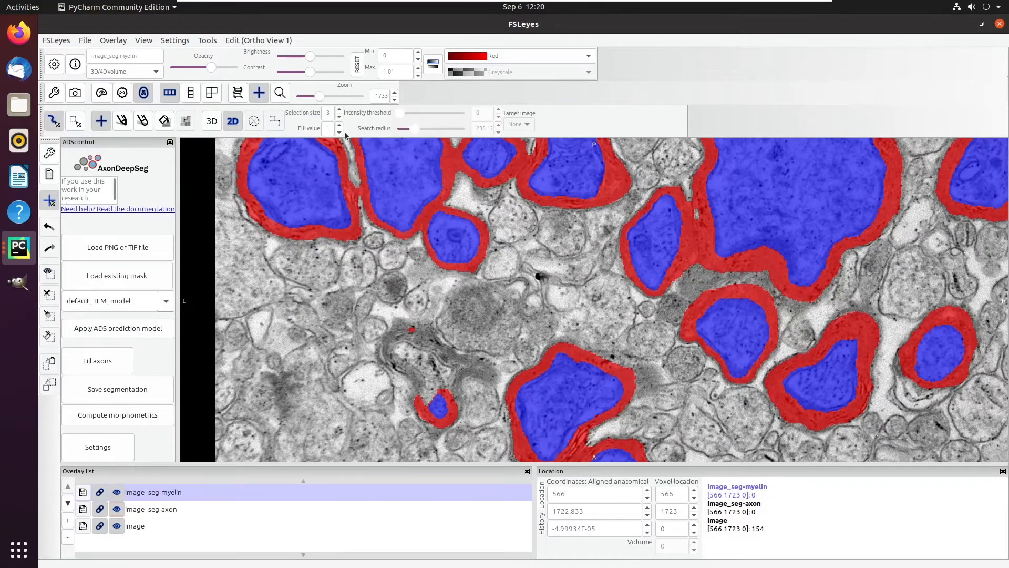
pyautogui.doubleClick(330, 112)
# - Erase the stray myelin spot and the upper edges of the myelin around the small, poorly segmented axon below it
pyautogui.click(143, 120)
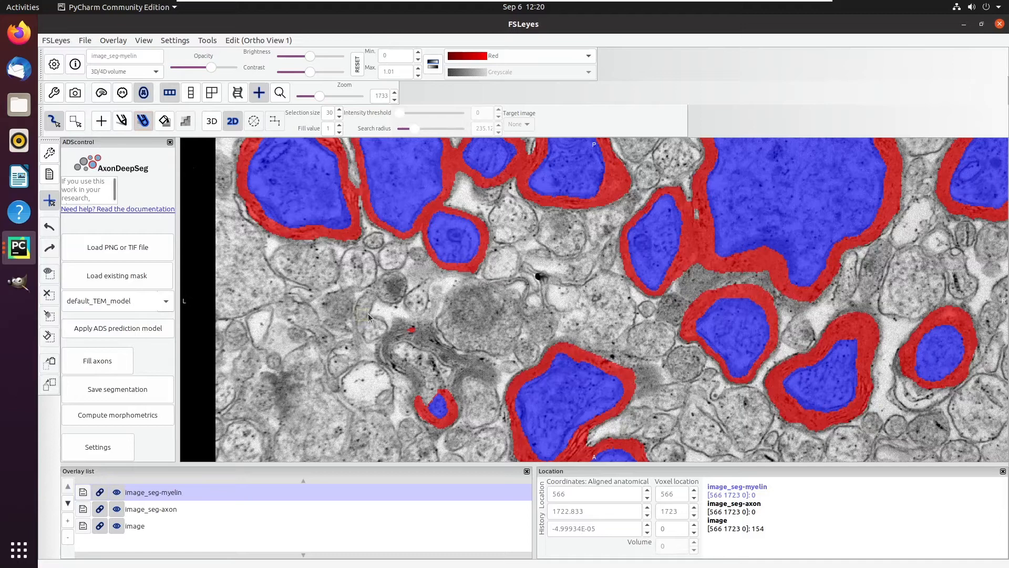
pyautogui.moveTo(405, 330); pyautogui.dragTo(413, 329)
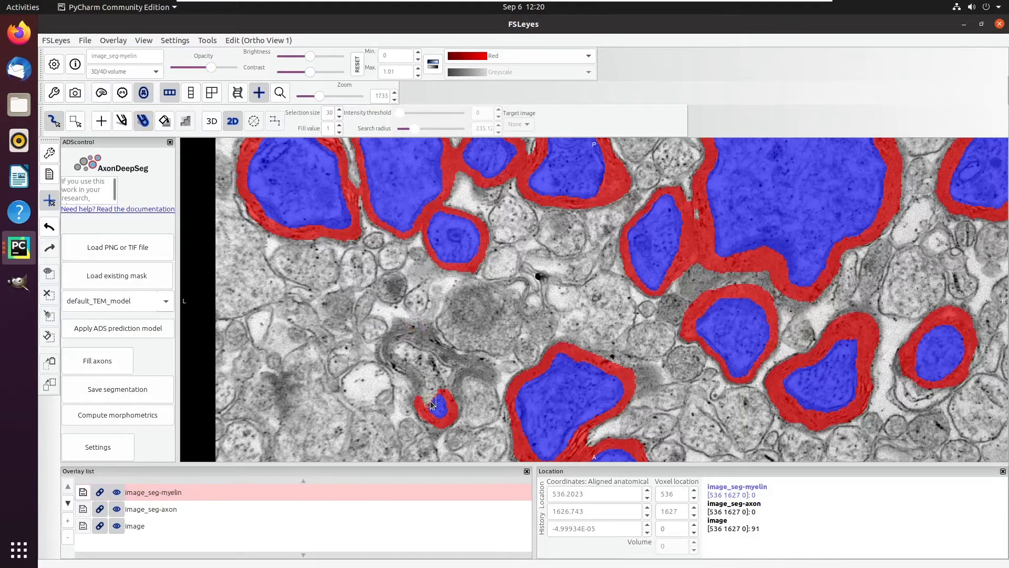
pyautogui.moveTo(431, 404); pyautogui.dragTo(454, 393)
# - Draw the missing myelin sheath around the small, poorly segmented axon on the image_seg-myelin overlay, and fill the axons
pyautogui.press('d')
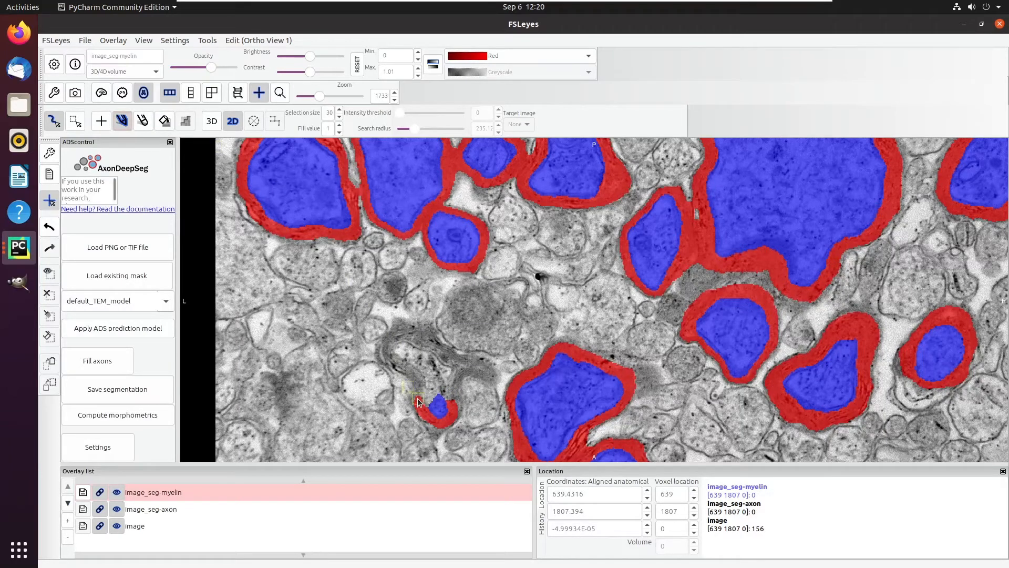
pyautogui.moveTo(417, 399)
pyautogui.mouseDown()
pyautogui.moveTo(389, 349)
pyautogui.moveTo(413, 334)
pyautogui.moveTo(488, 368)
pyautogui.moveTo(461, 378)
pyautogui.moveTo(456, 398)
pyautogui.mouseUp()
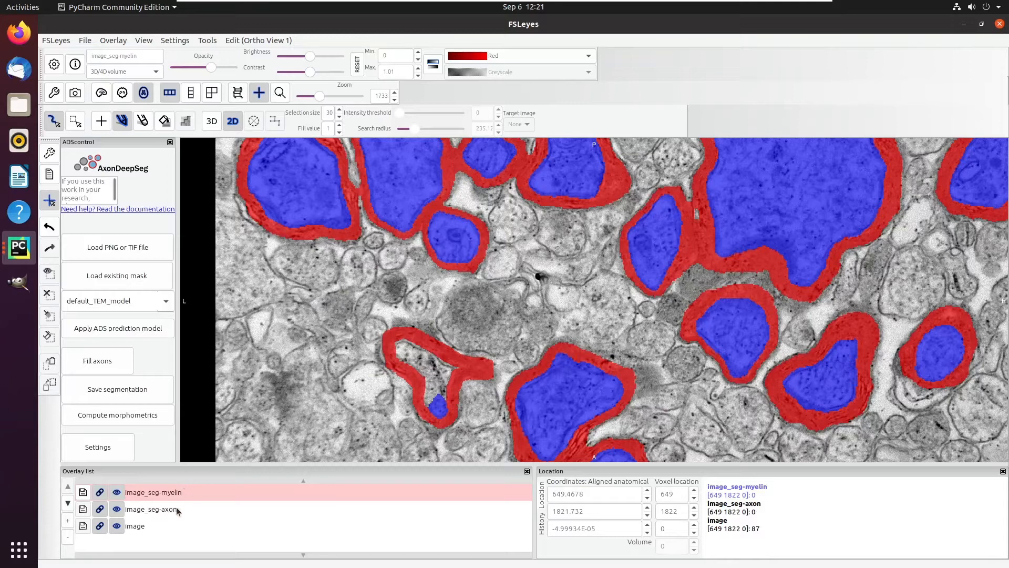
pyautogui.click(95, 366)
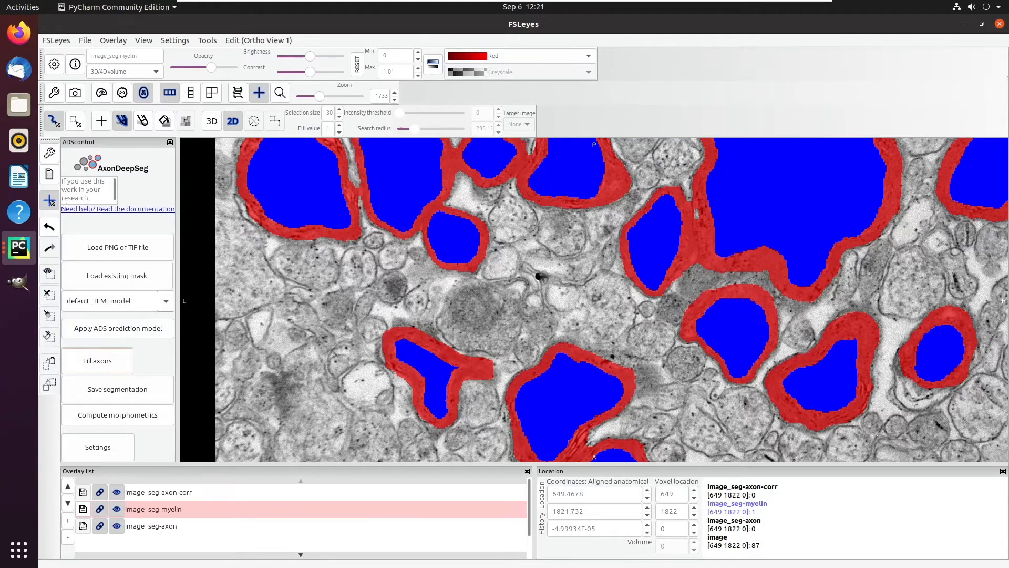
# - Select the image_seg-axon-corr overlay and turn off edit mode
pyautogui.click(158, 493)
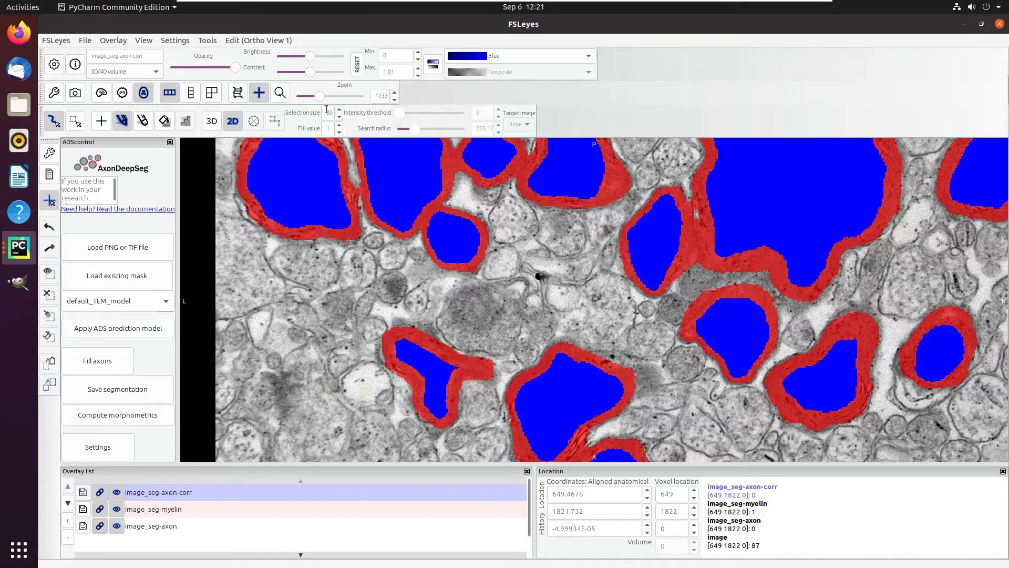
pyautogui.moveTo(319, 97); pyautogui.dragTo(312, 103)
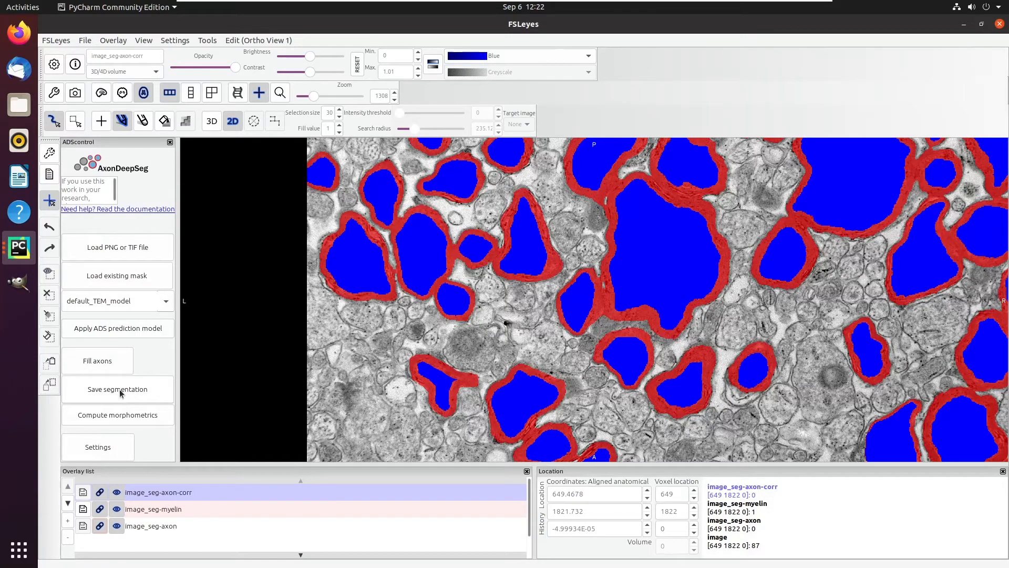
pyautogui.click(238, 44)
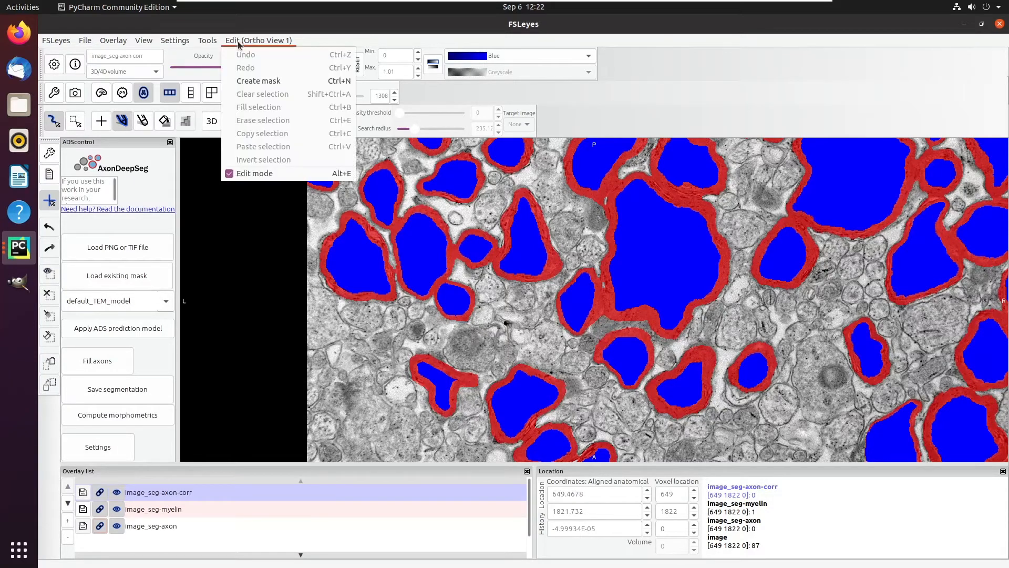
pyautogui.click(251, 173)
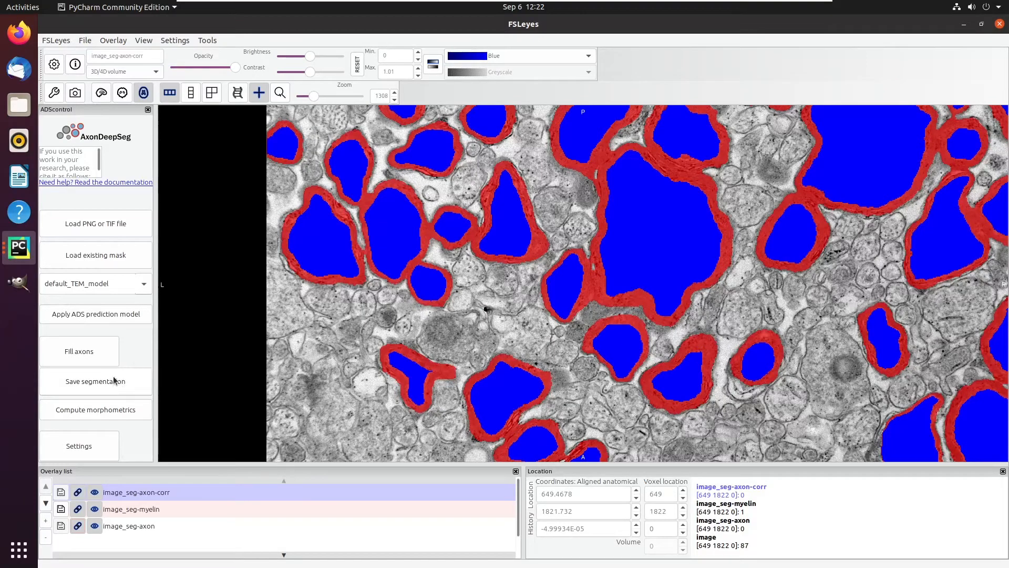
# - Save the corrected segmentation into the test_saving folder on the Desktop
pyautogui.click(81, 382)
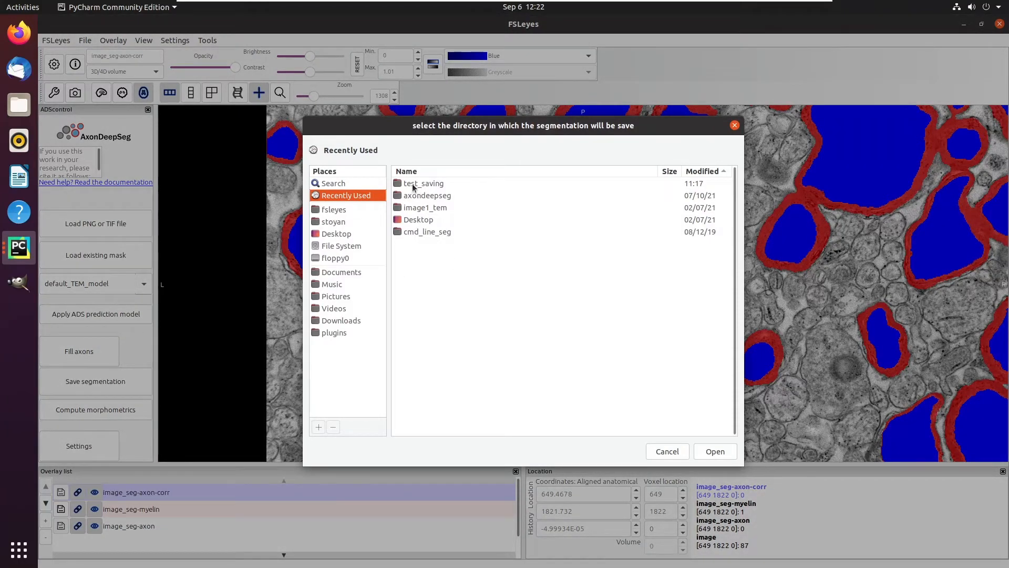
pyautogui.doubleClick(413, 184)
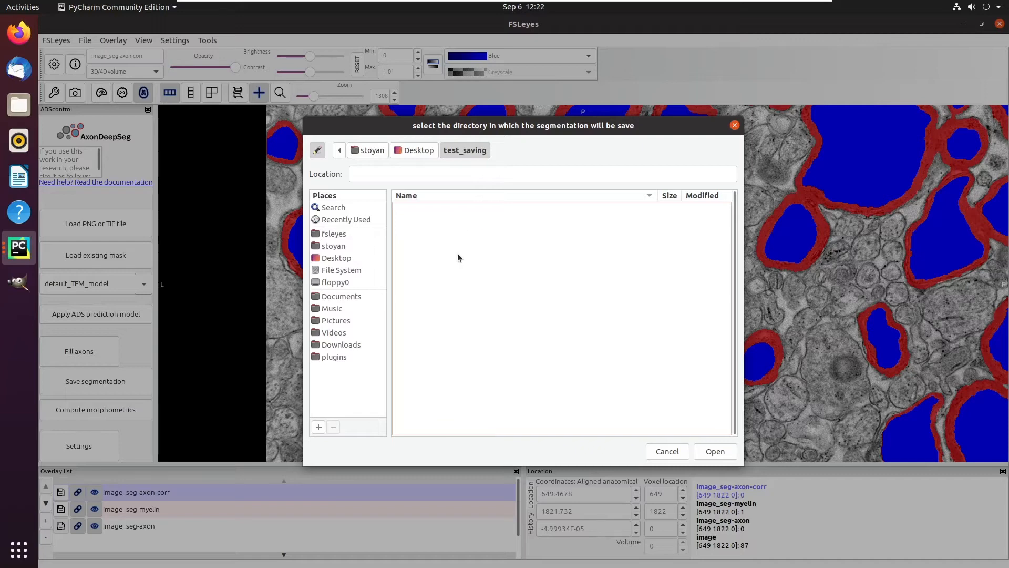
pyautogui.click(714, 452)
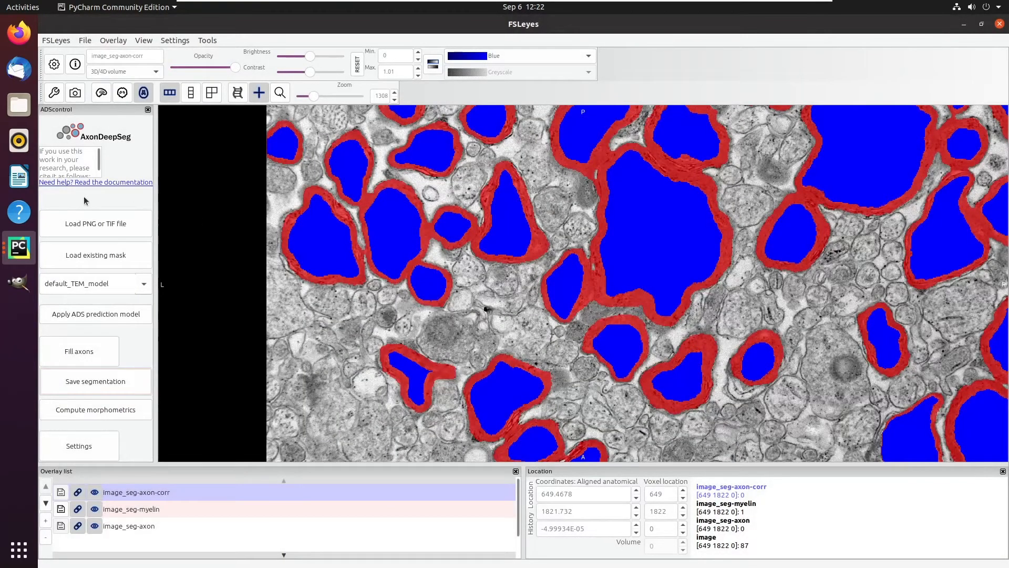
# - Review the saved image_seg-axon, image_seg-axonmyelin and image_seg-myelin PNG masks in Desktop/test_saving, and return to FSLeyes
pyautogui.click(18, 113)
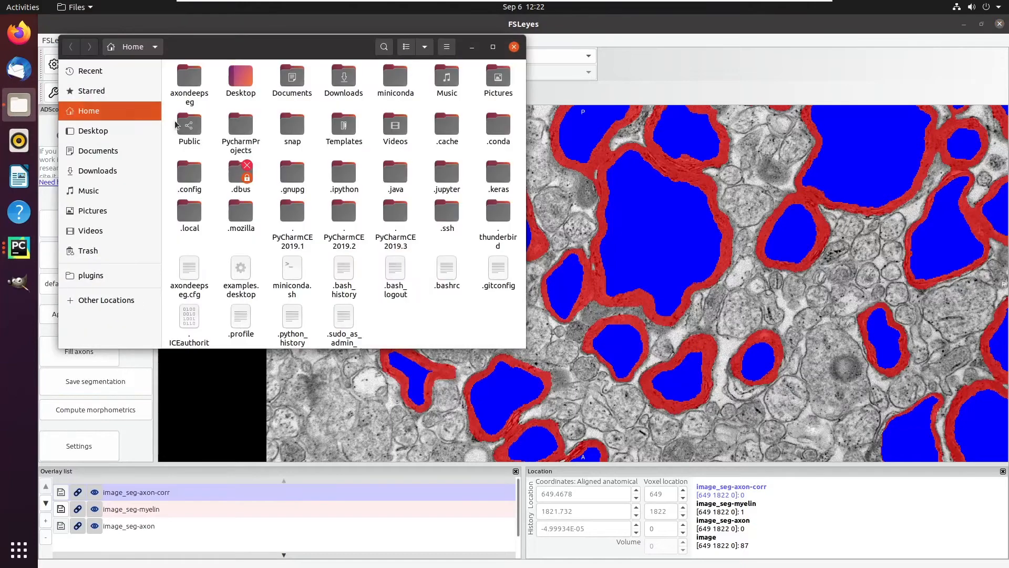
pyautogui.doubleClick(234, 83)
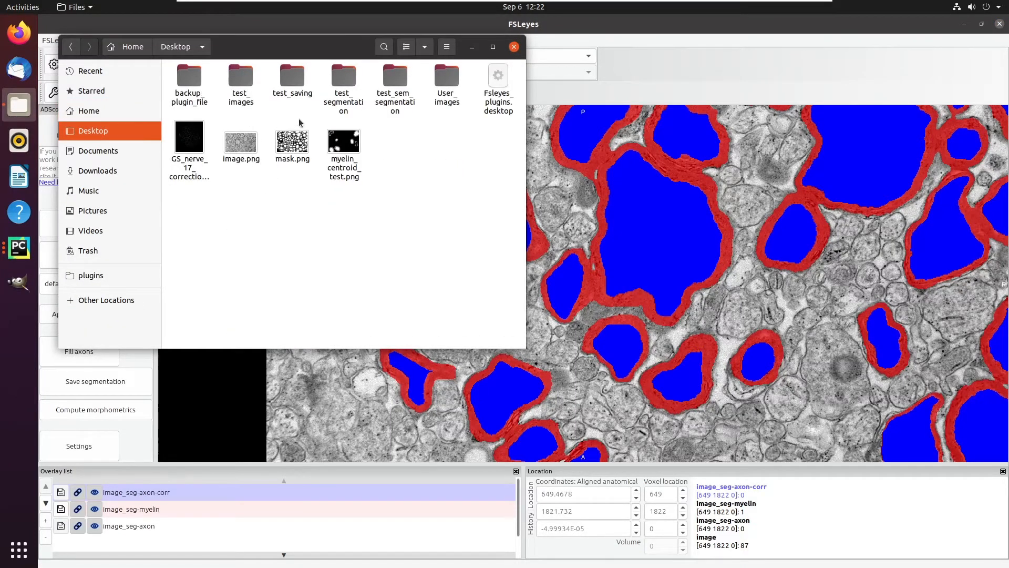
pyautogui.doubleClick(292, 79)
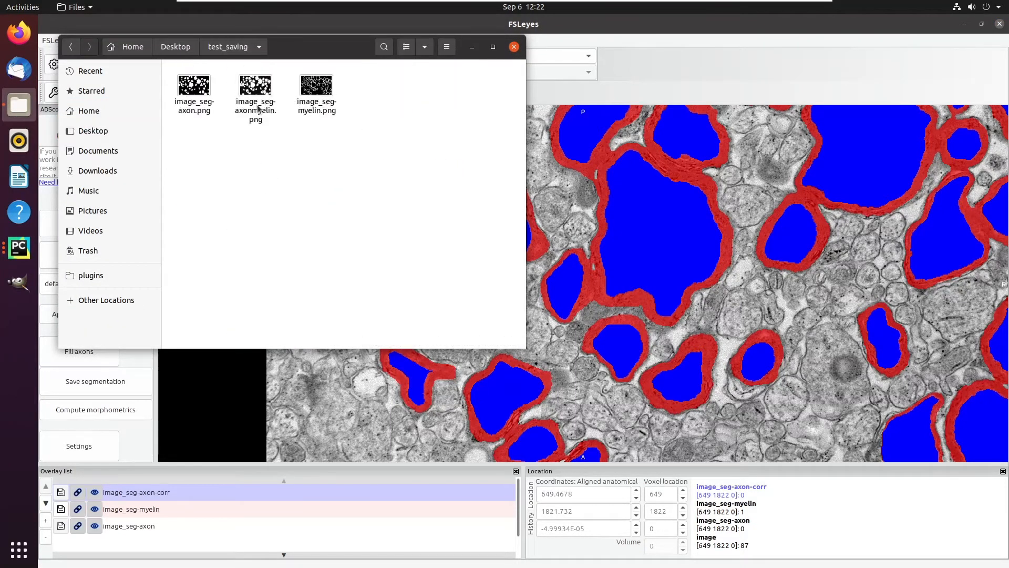
pyautogui.doubleClick(194, 87)
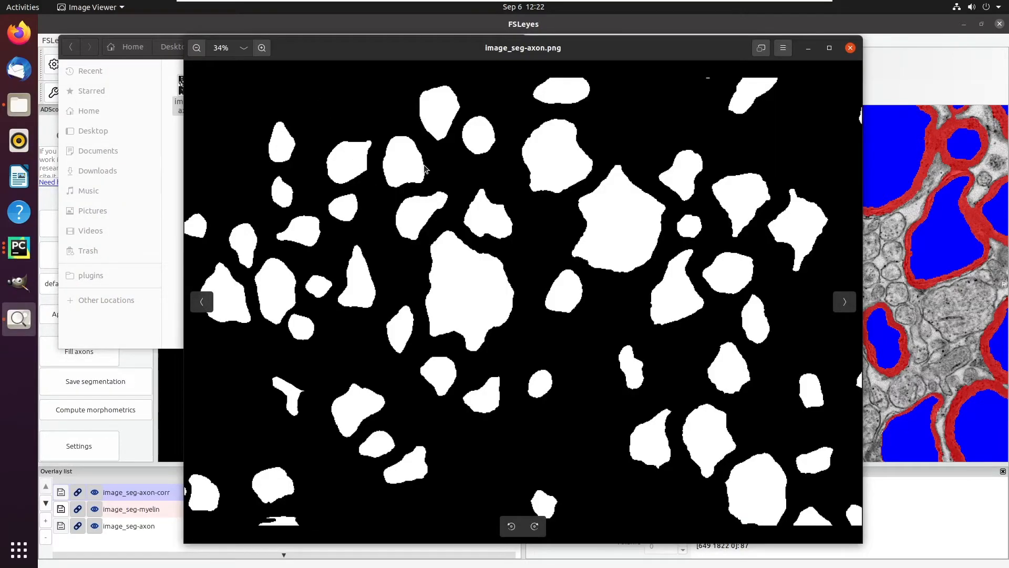
pyautogui.press('Right')
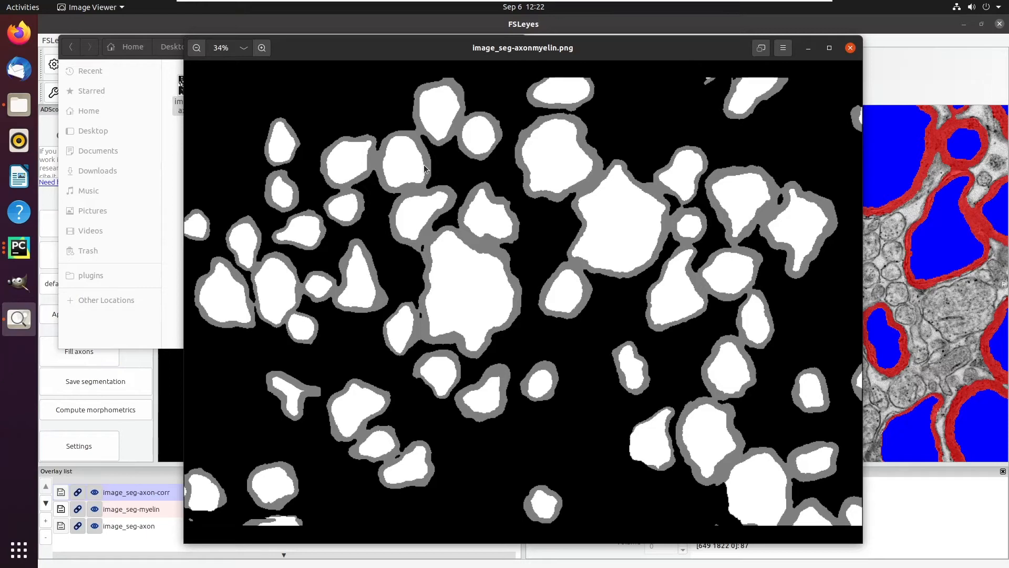
pyautogui.press('Right')
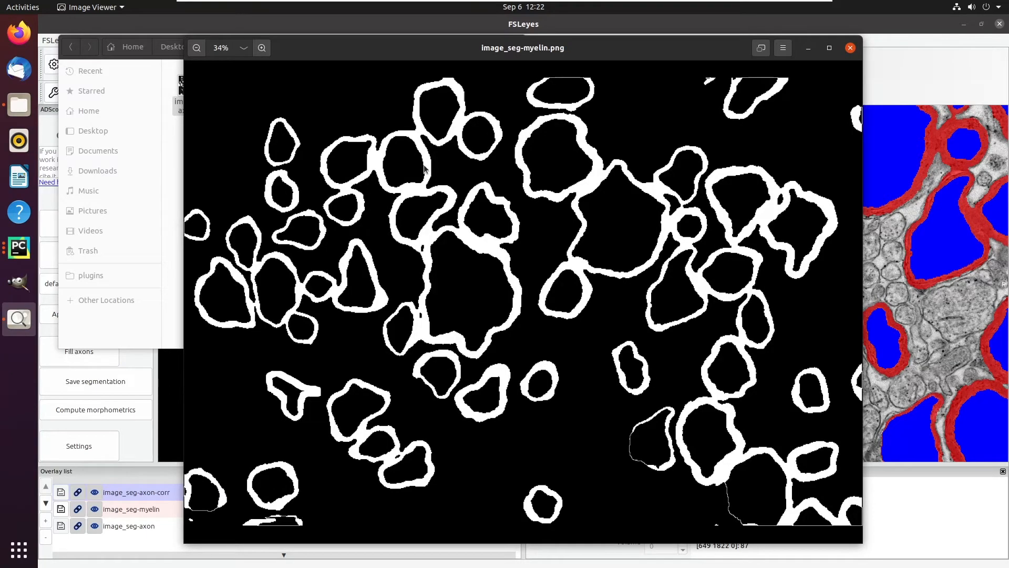
pyautogui.press('Left')
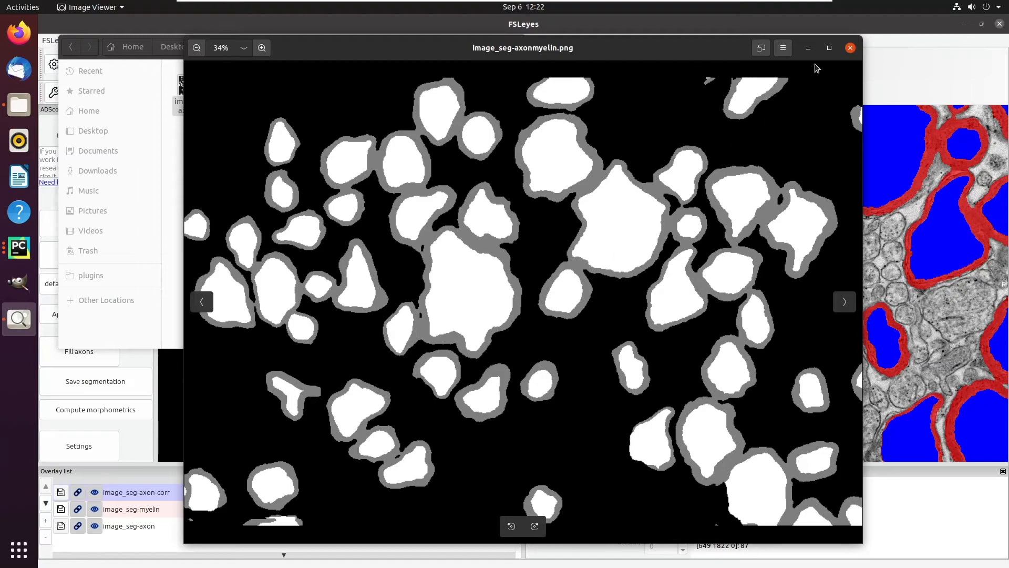
pyautogui.click(849, 50)
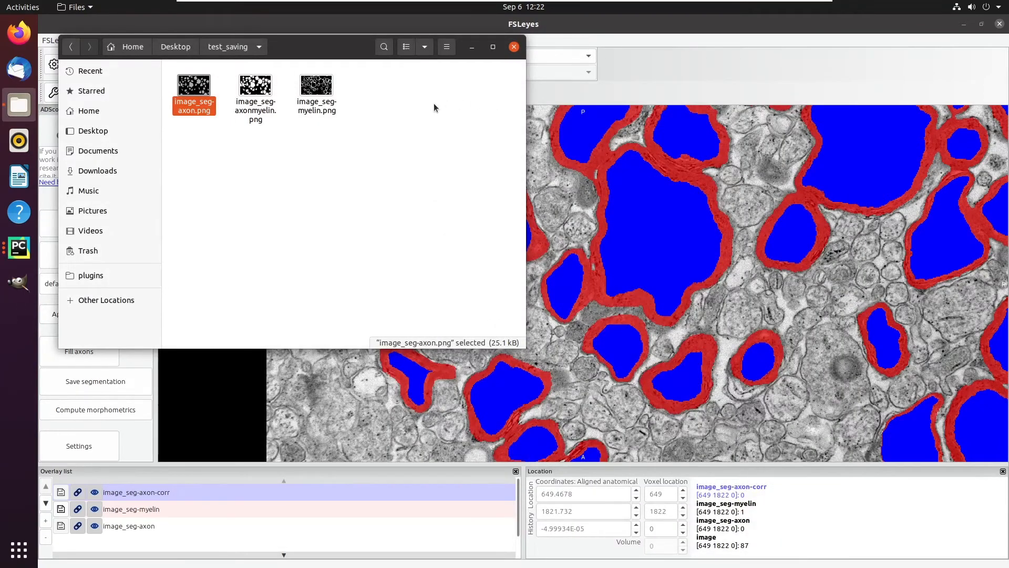
pyautogui.hotkey('alt', 'Tab')
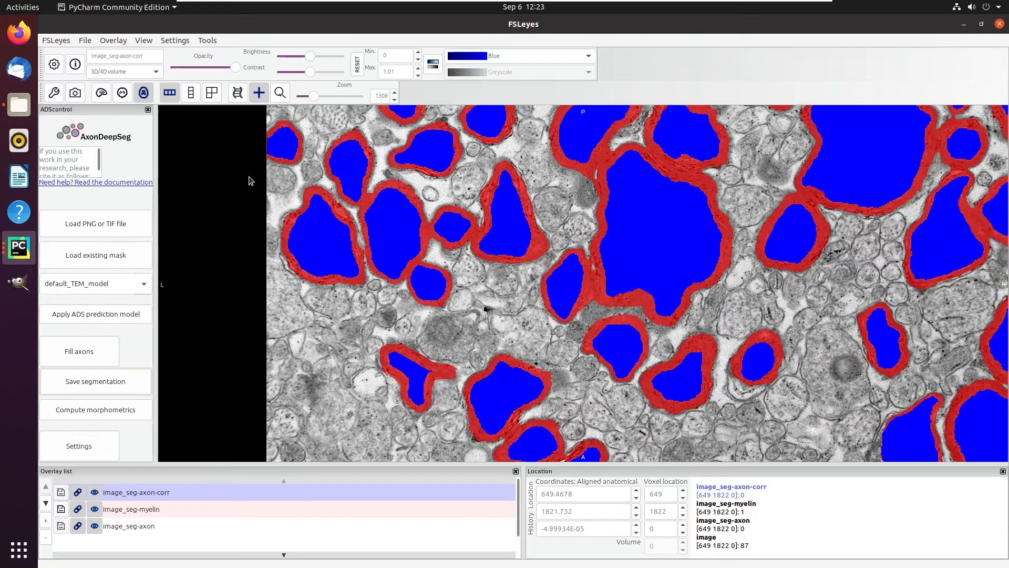
# - Review the plugin's overlap value, zoom factor and axon shape settings, and close them with circle as the axon shape
pyautogui.moveTo(310, 97); pyautogui.dragTo(305, 99)
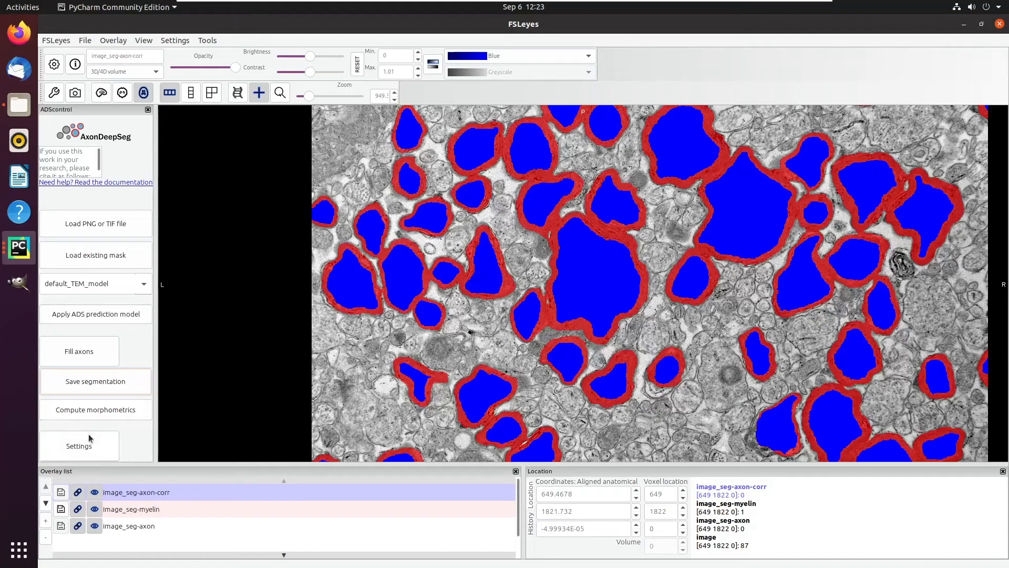
pyautogui.click(83, 451)
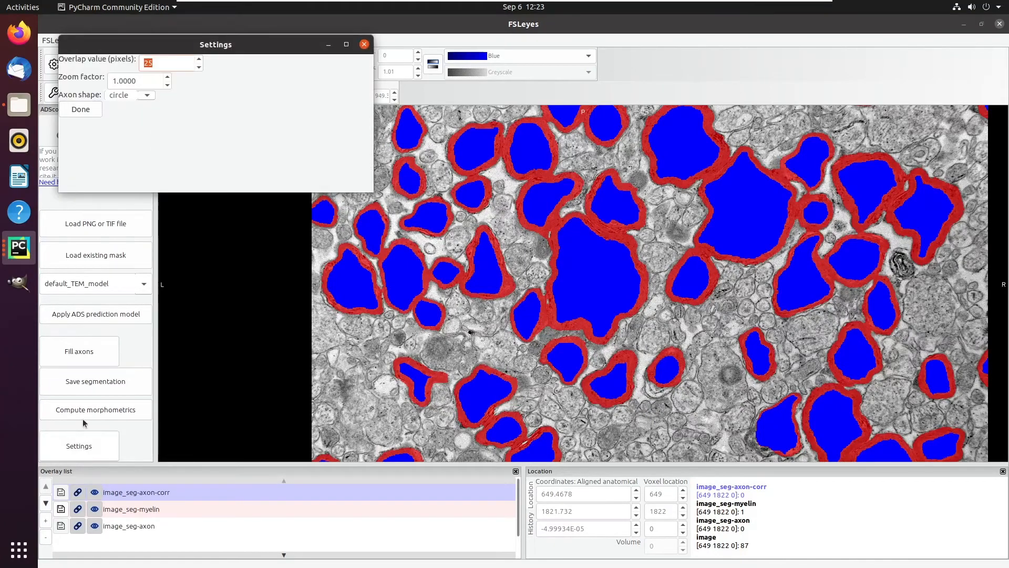
pyautogui.moveTo(206, 43); pyautogui.dragTo(280, 135)
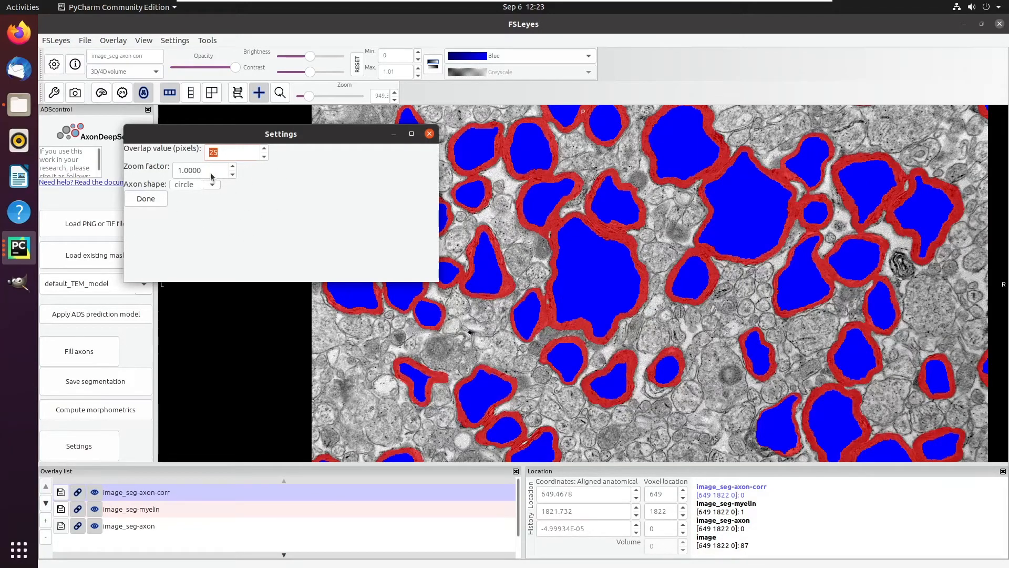
pyautogui.click(164, 199)
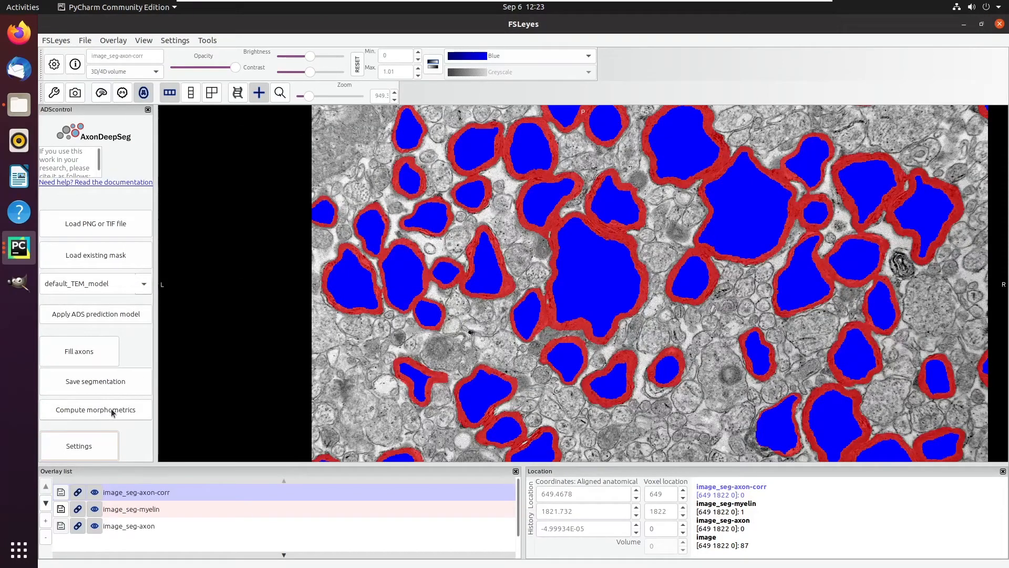
# - Compute the morphometrics and save them as axon_morphometrics.xlsx in the test_saving folder on the Desktop
pyautogui.click(92, 413)
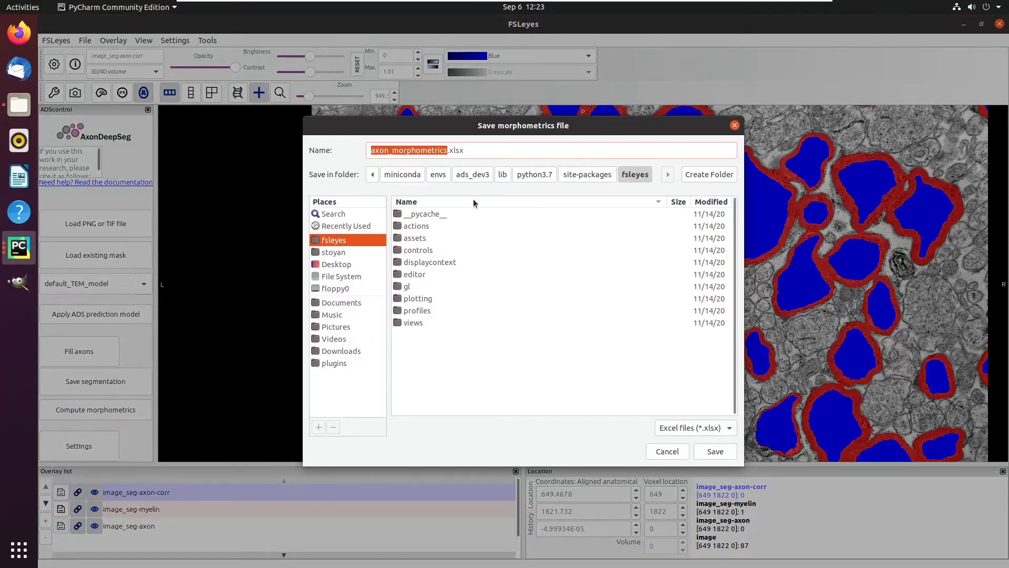
pyautogui.click(338, 265)
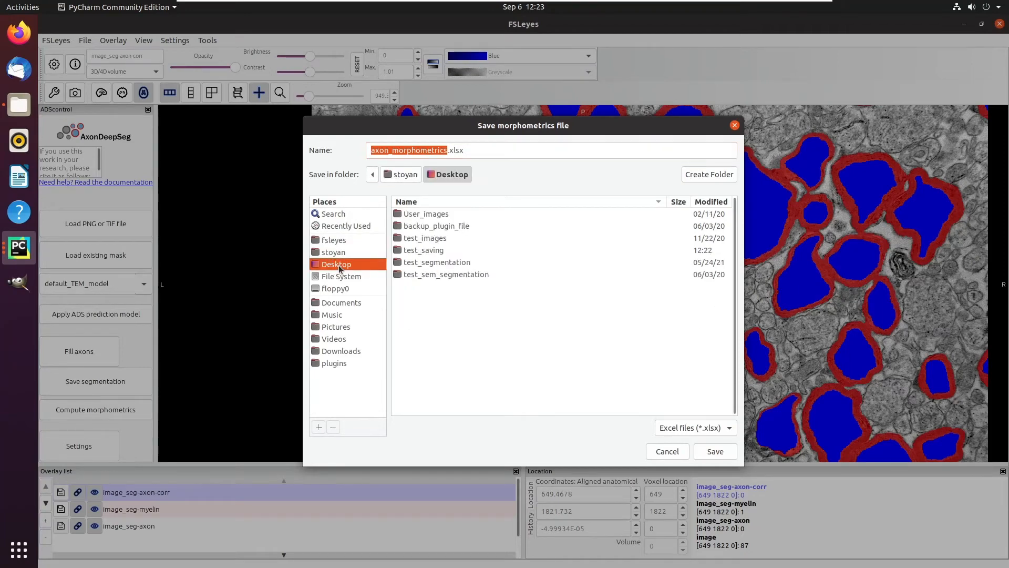
pyautogui.doubleClick(440, 256)
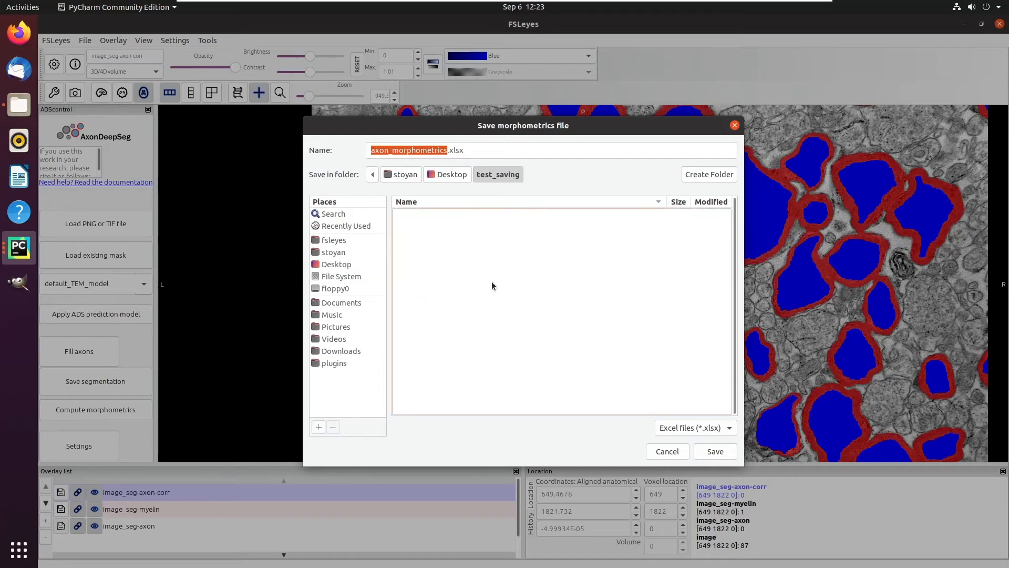
pyautogui.click(715, 451)
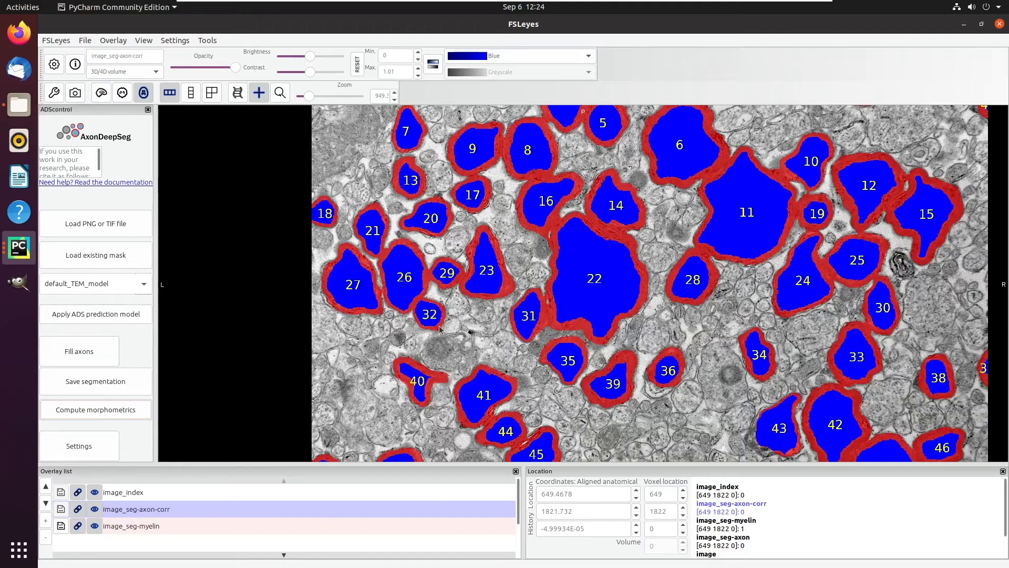
# - Examine the overlay list and the numbered axons across the whole image
pyautogui.scroll(-1, 519, 507)
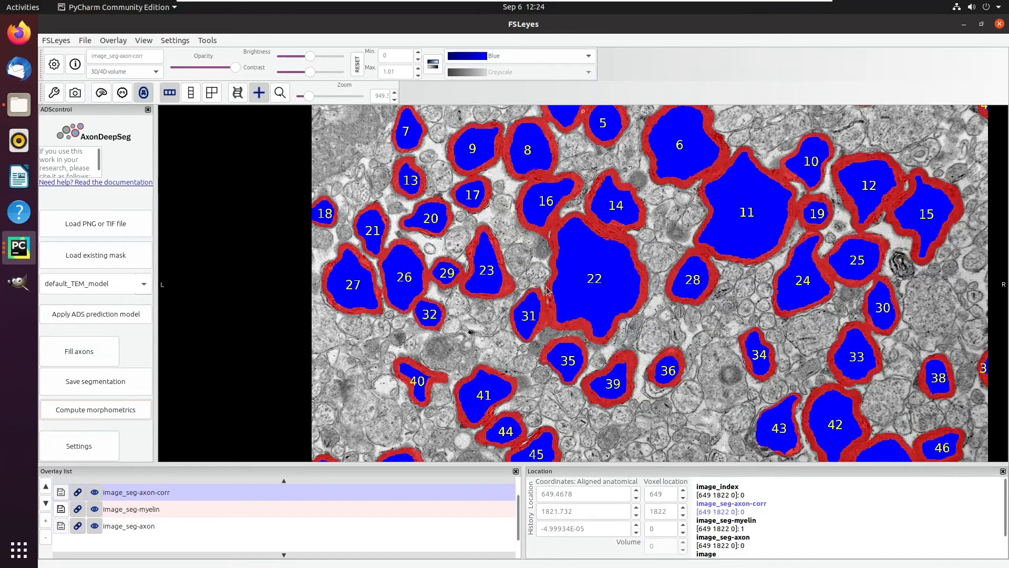
pyautogui.moveTo(355, 357); pyautogui.dragTo(332, 356)
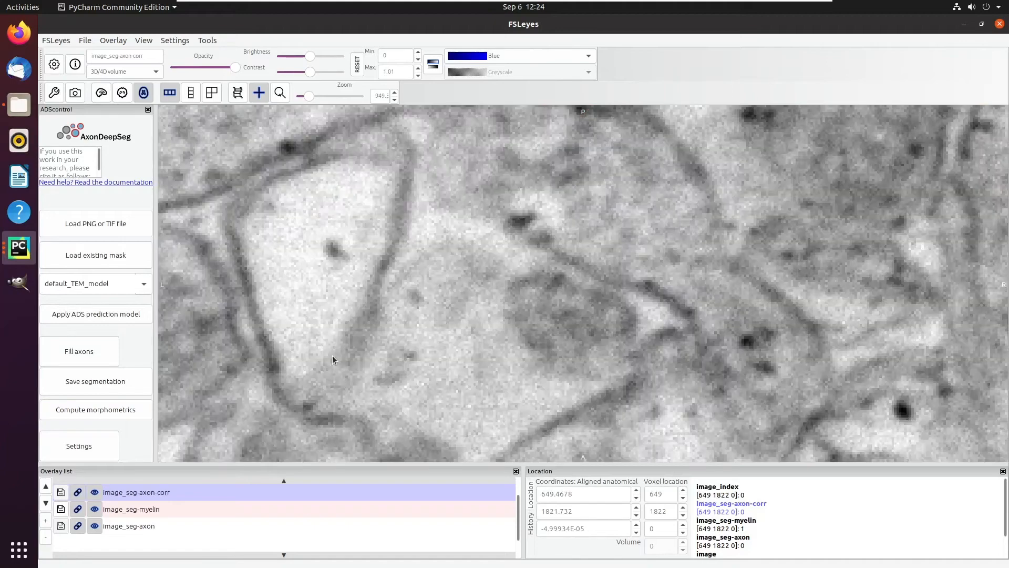
pyautogui.moveTo(307, 95); pyautogui.dragTo(283, 102)
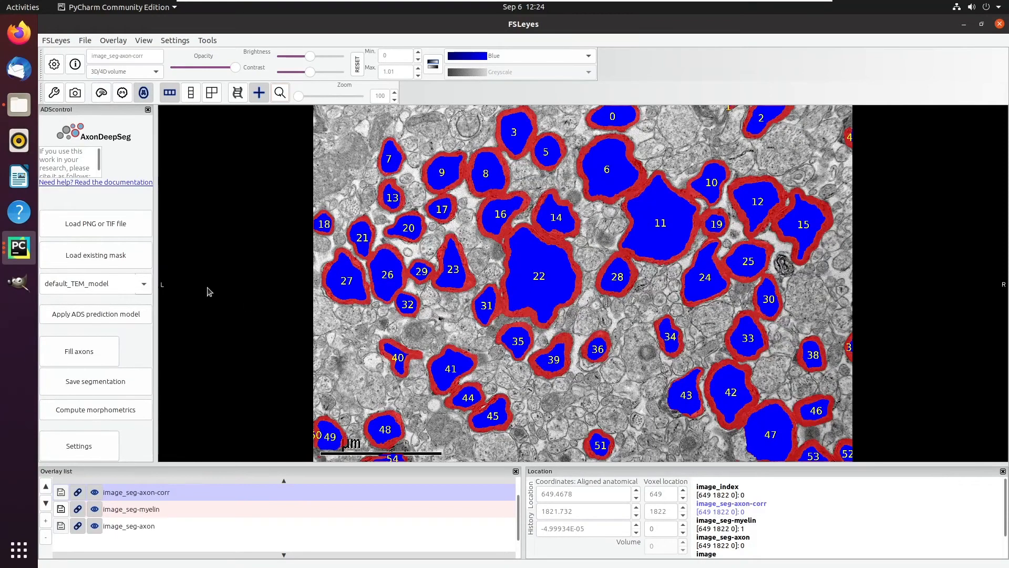
# - Open the axon_morphometrics.xlsx file from the test_saving folder in LibreOffice Calc
pyautogui.click(27, 108)
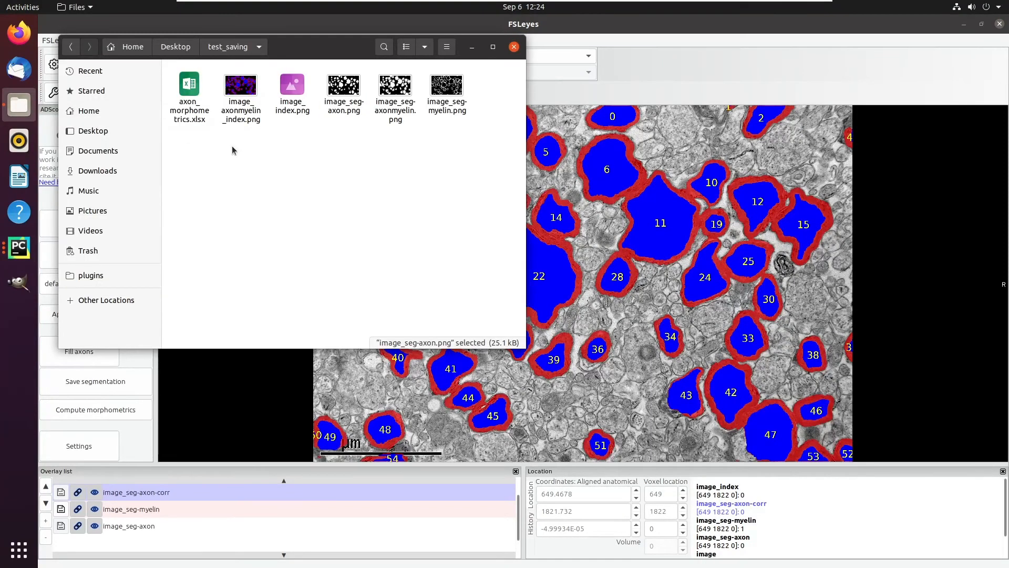
pyautogui.click(198, 95)
pyautogui.doubleClick(198, 95)
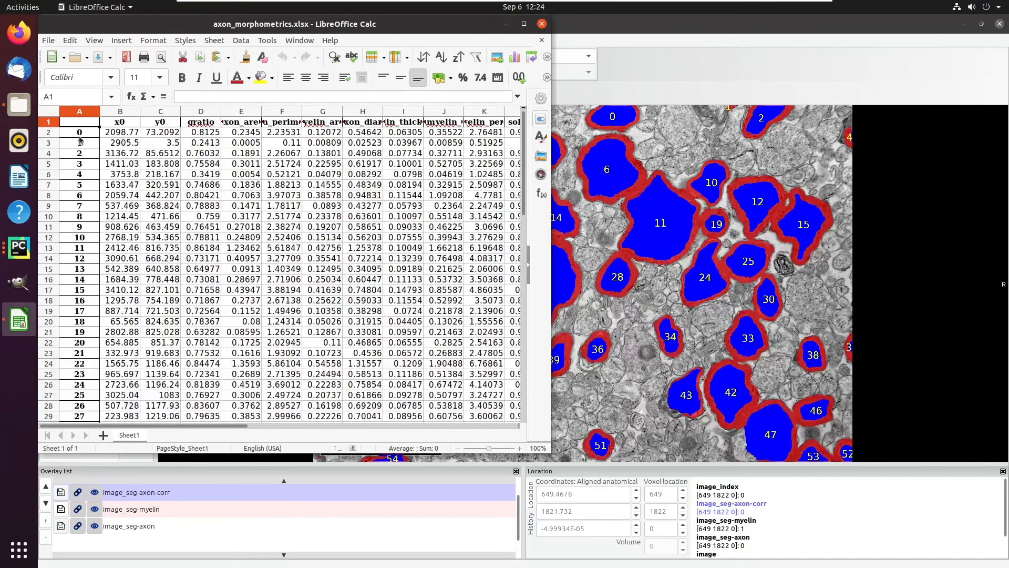
# - Examine the axon index column and the x0 and y0 coordinates of axon 0 in the morphometrics sheet
pyautogui.moveTo(82, 134); pyautogui.dragTo(75, 424)
pyautogui.click(85, 290)
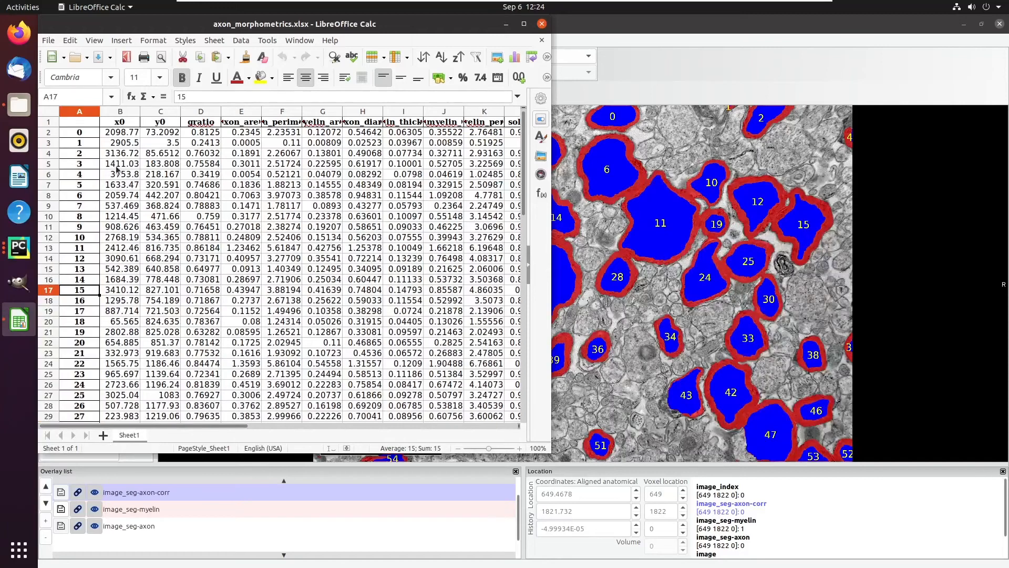
pyautogui.click(122, 125)
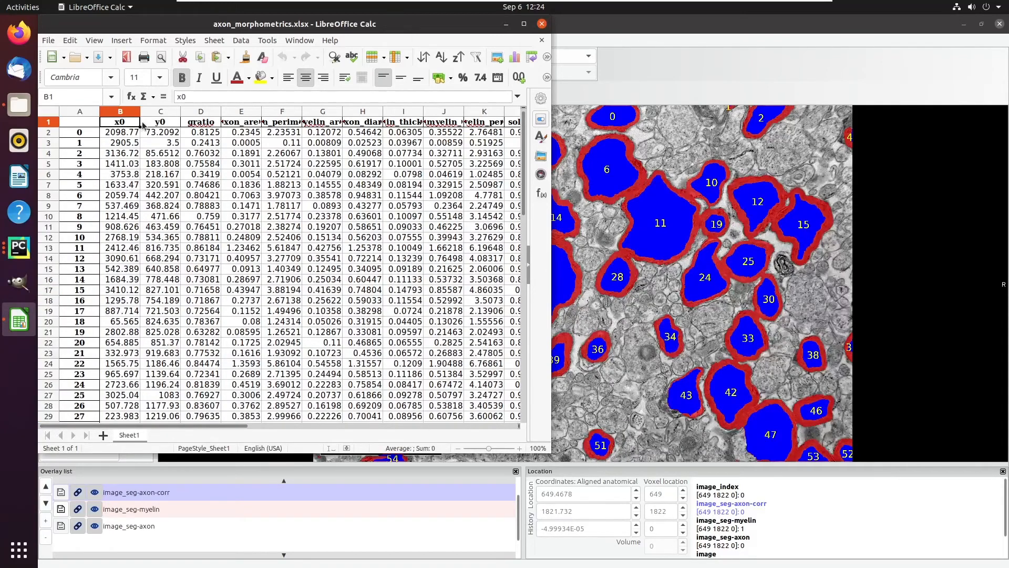
pyautogui.click(145, 124)
pyautogui.click(120, 135)
pyautogui.click(146, 137)
pyautogui.click(129, 135)
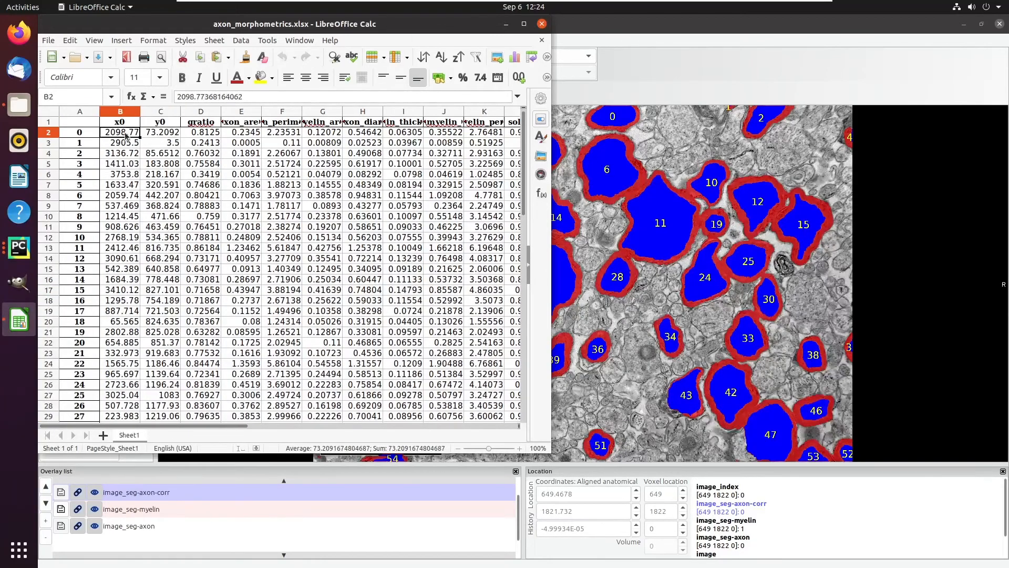
# - Enlarge the morphometrics sheet to the full screen and examine the gratio column and the row of values for axon 4
pyautogui.click(140, 135)
pyautogui.click(202, 125)
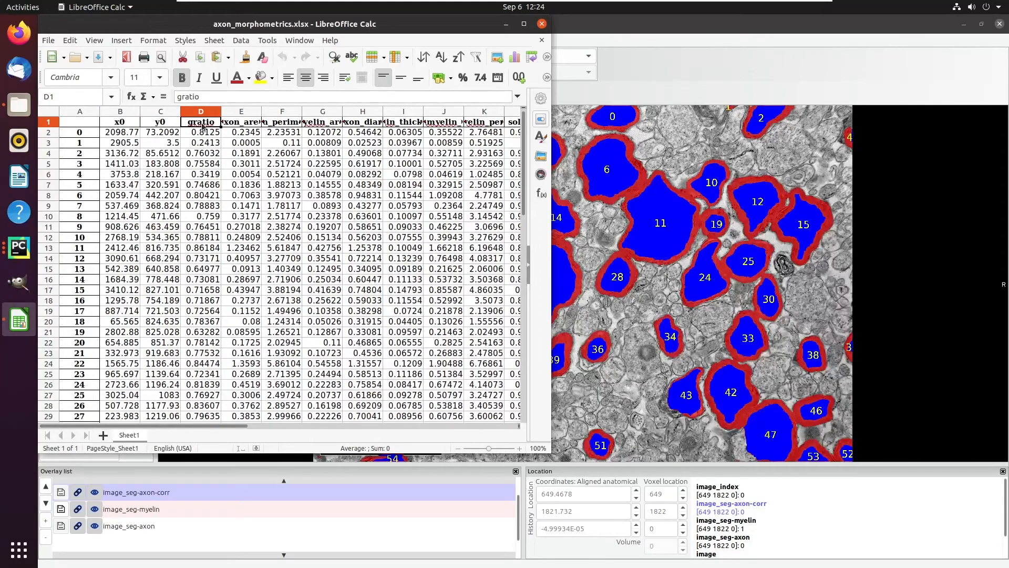
pyautogui.click(524, 24)
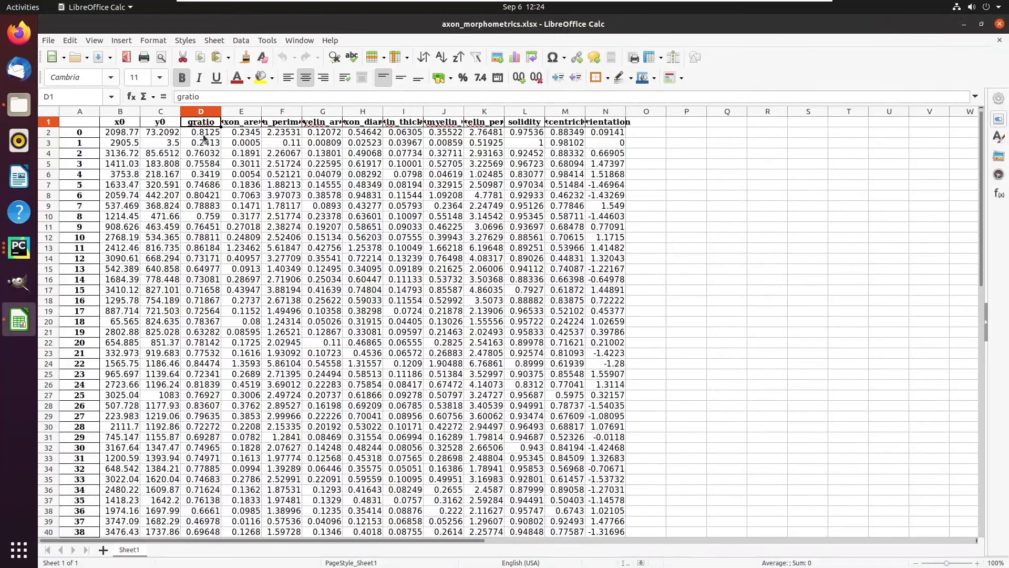
pyautogui.moveTo(204, 135); pyautogui.dragTo(210, 278)
pyautogui.click(209, 278)
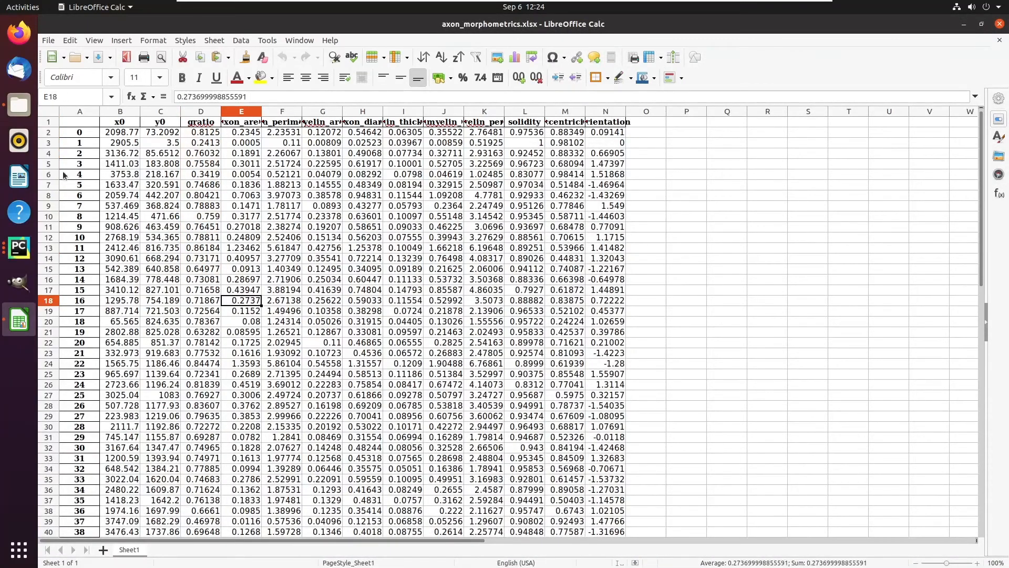
pyautogui.moveTo(63, 169); pyautogui.dragTo(521, 162)
pyautogui.click(370, 176)
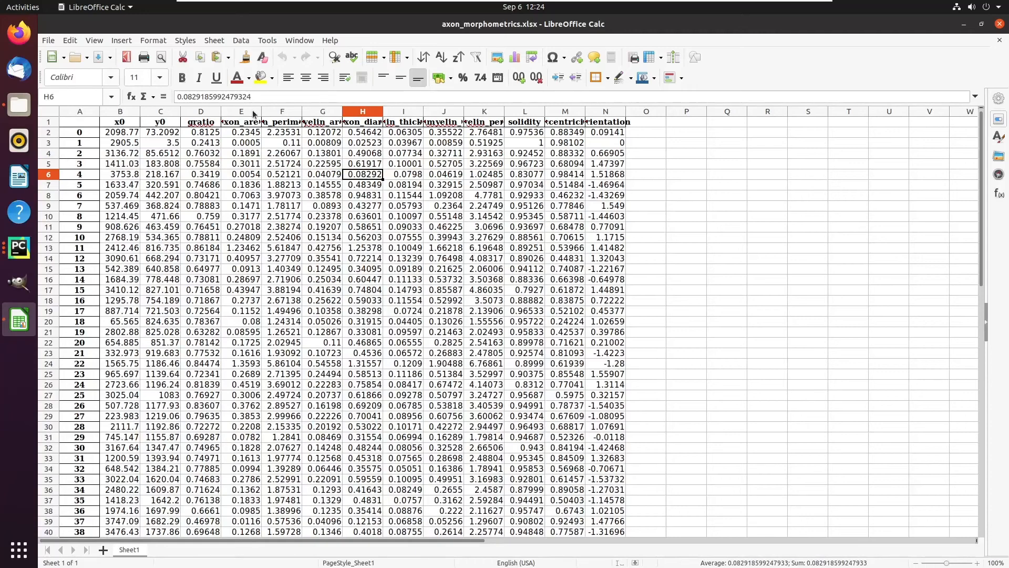
# - Examine the remaining morphometric columns, from axon area, axon perimeter and myelin area through to solidity, eccentricity and orientation
pyautogui.click(252, 111)
pyautogui.click(269, 109)
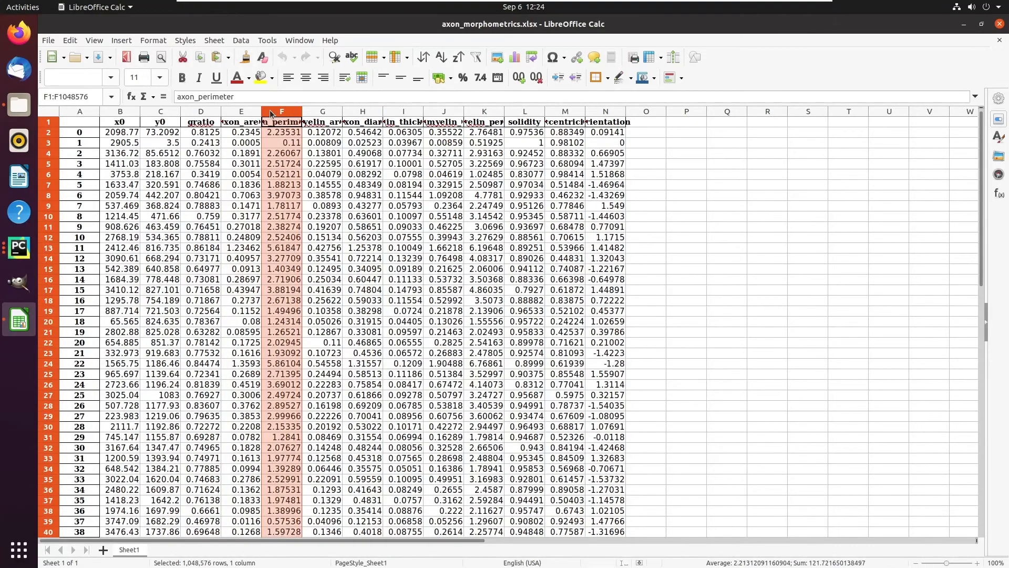
pyautogui.click(317, 111)
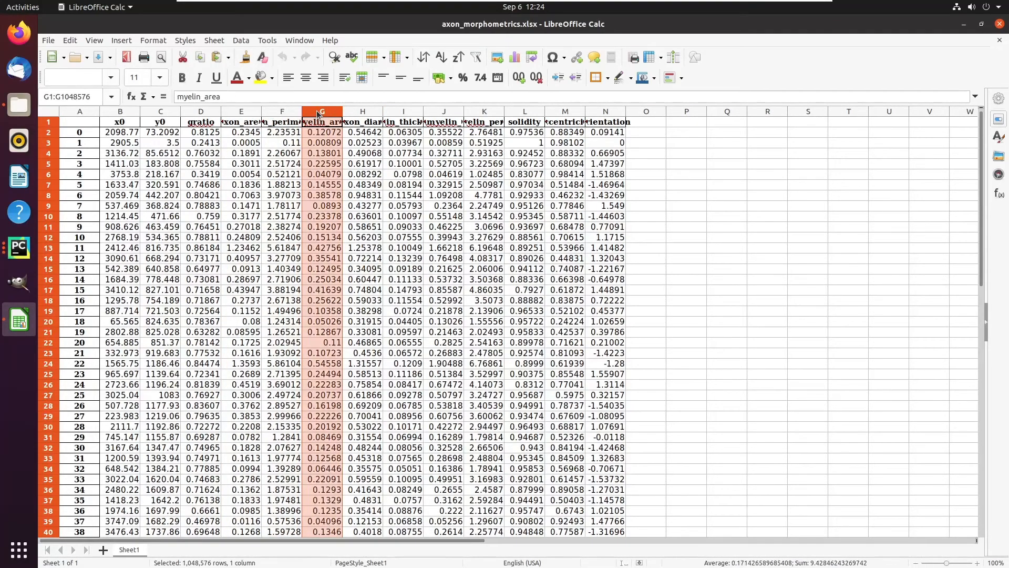
pyautogui.click(358, 111)
pyautogui.click(420, 170)
pyautogui.click(600, 108)
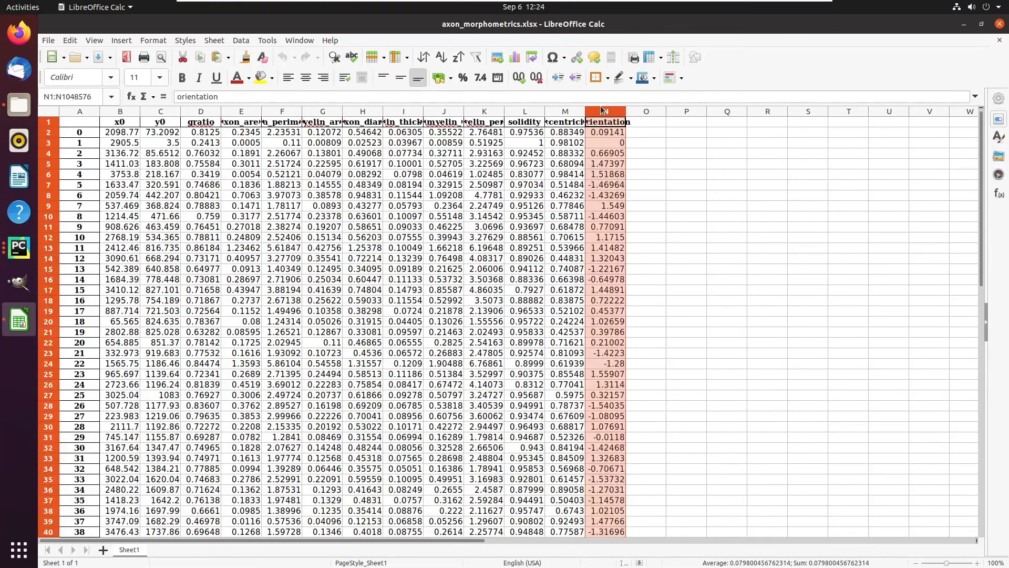
pyautogui.click(551, 112)
pyautogui.click(512, 113)
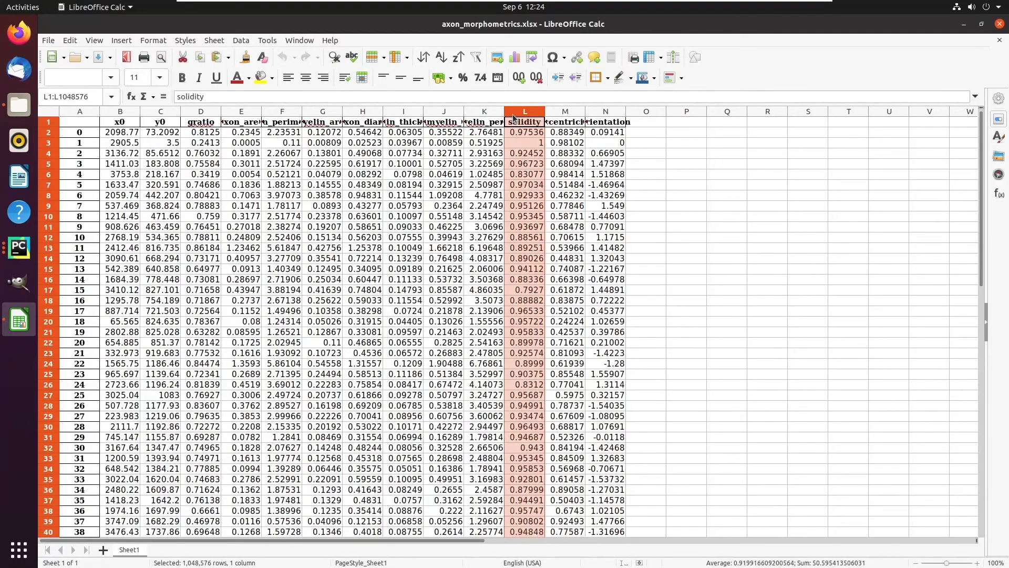
# - Close the axon_morphometrics.xlsx spreadsheet and the test_saving folder window to return to FSLeyes
pyautogui.click(405, 238)
pyautogui.click(999, 25)
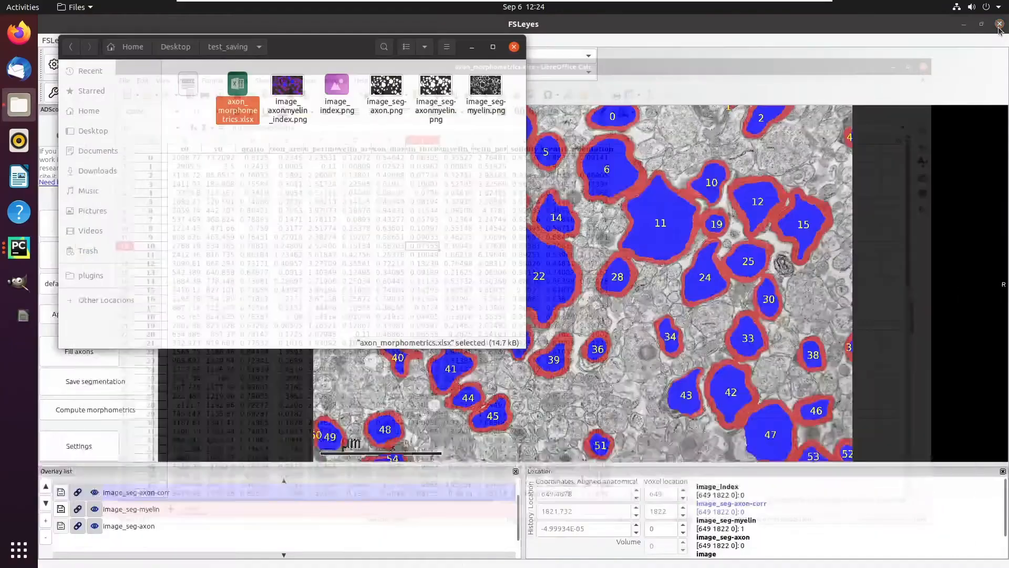
pyautogui.click(514, 47)
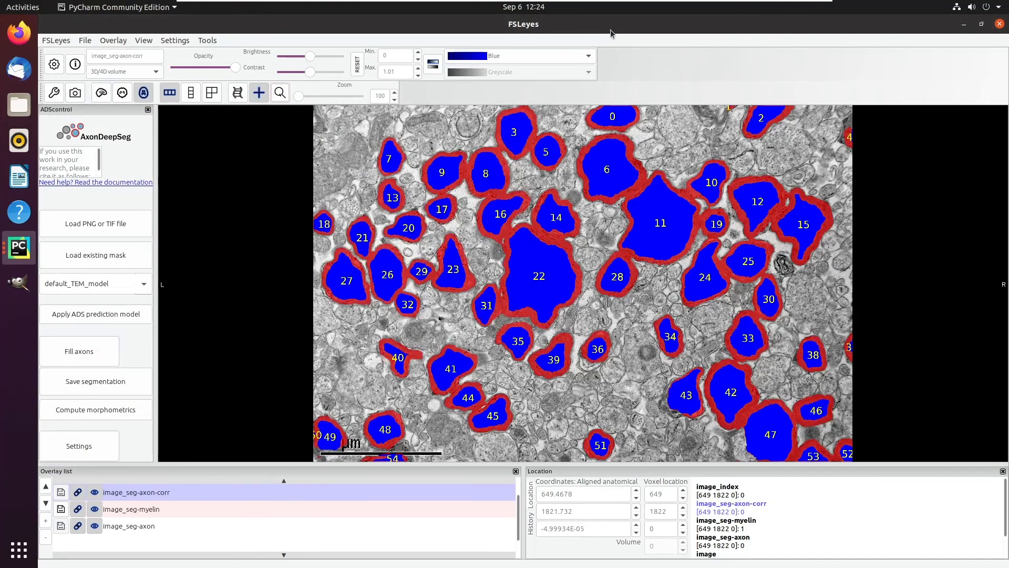